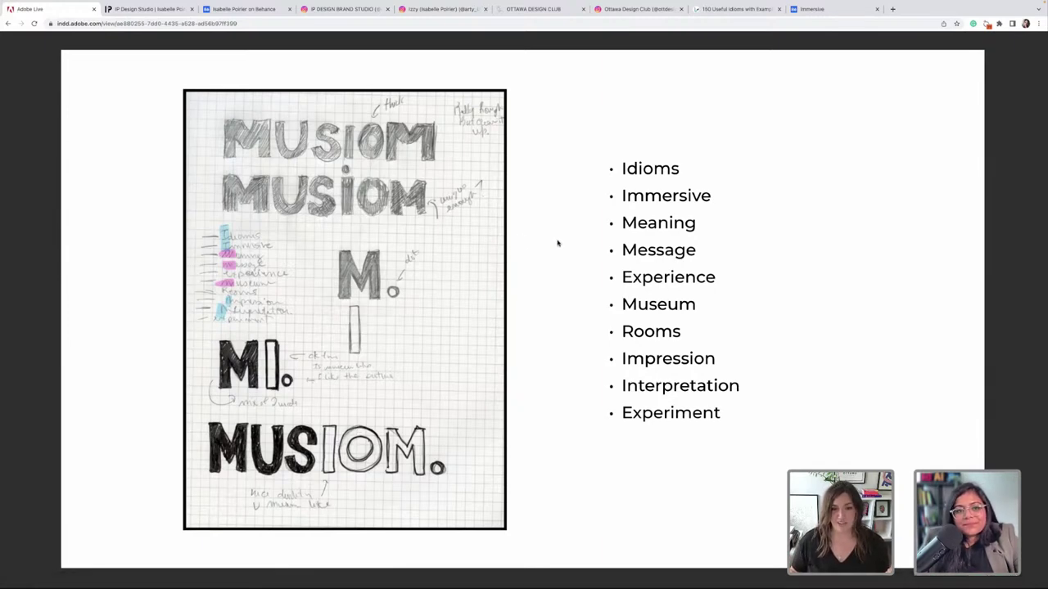
- Advance the presentation to the Logo Type Research slide, switch to Illustrator and enlarge its window to fill the screen
key("Right")
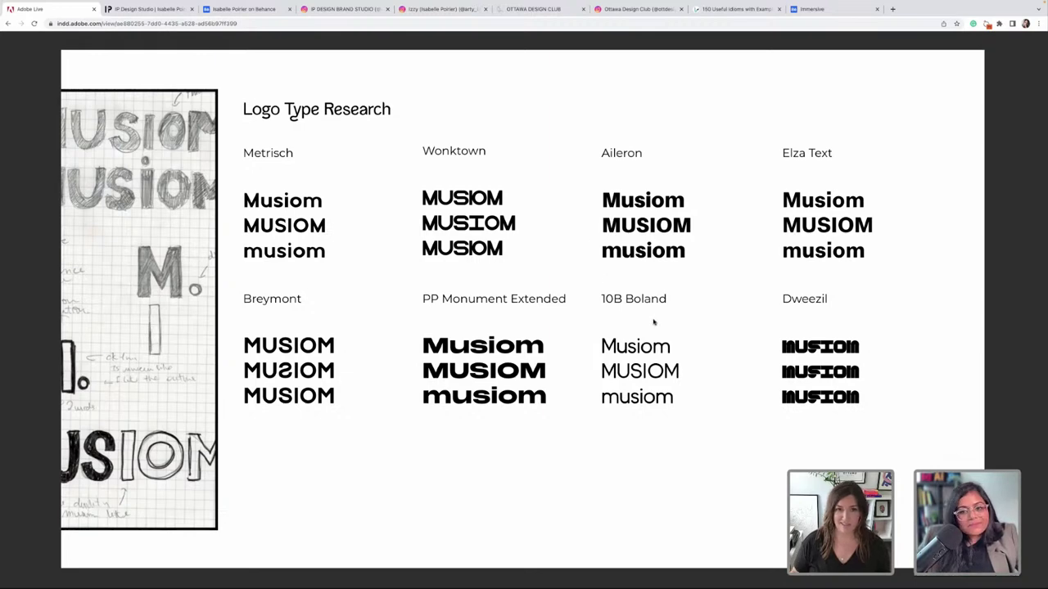
mouse_move(740, 579)
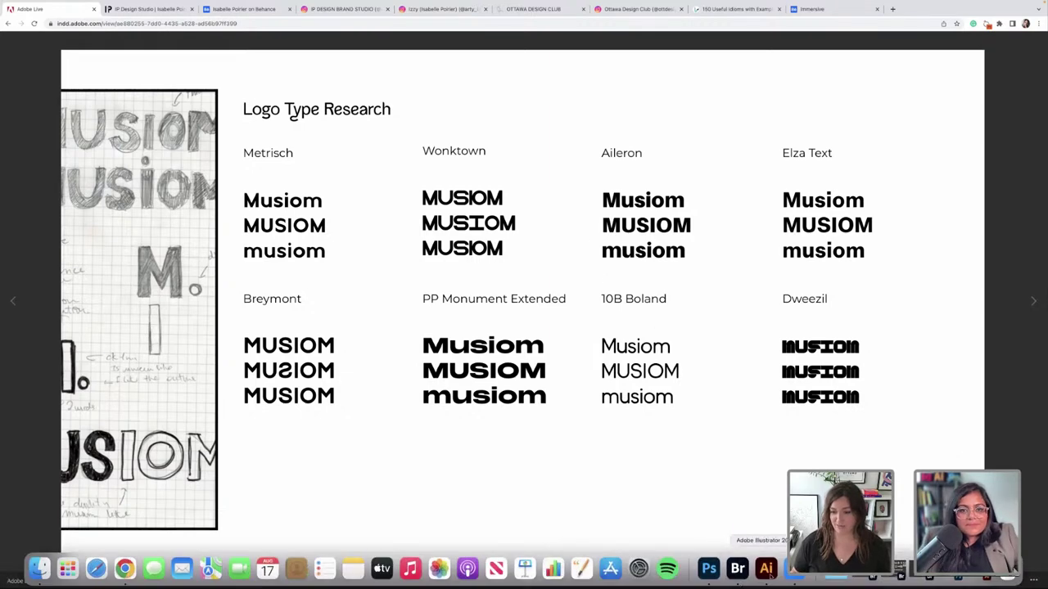
left_click(798, 570)
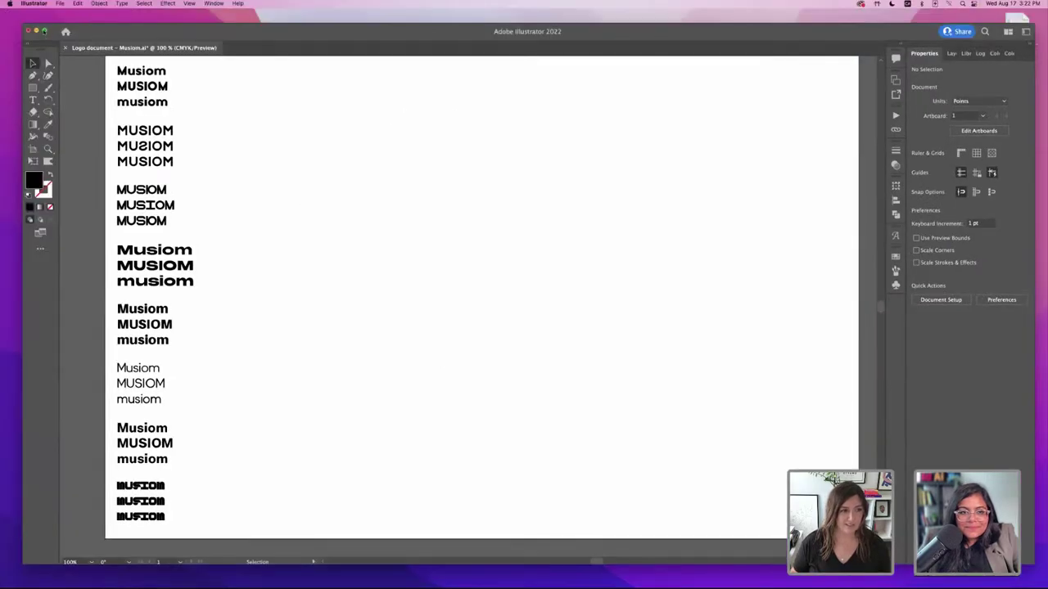
double_click(176, 31)
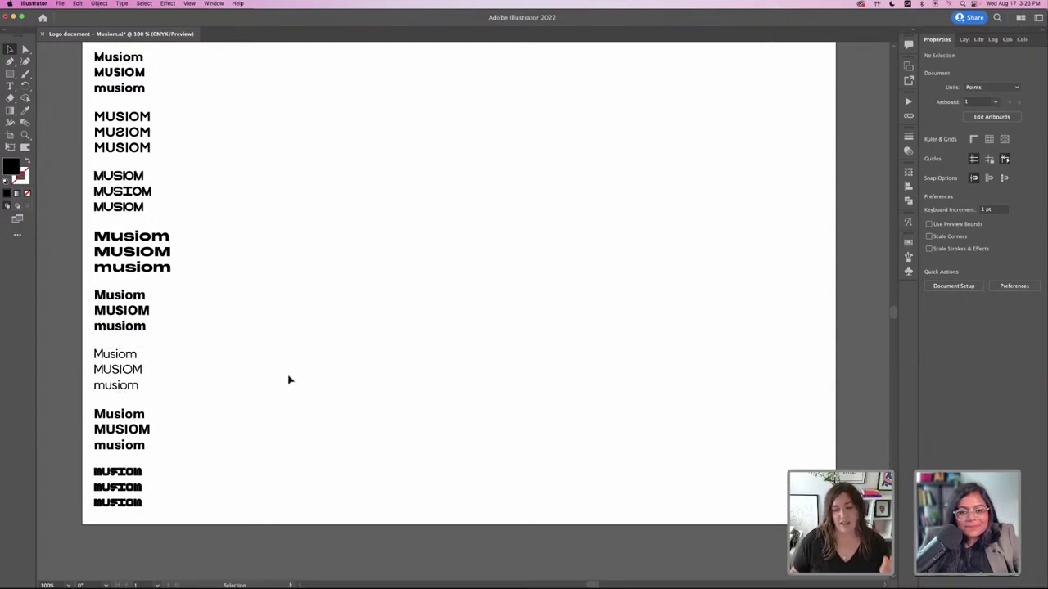
- Switch back to the presentation in Chrome and return to the slide with the hand-drawn Musiom sketches
mouse_move(901, 577)
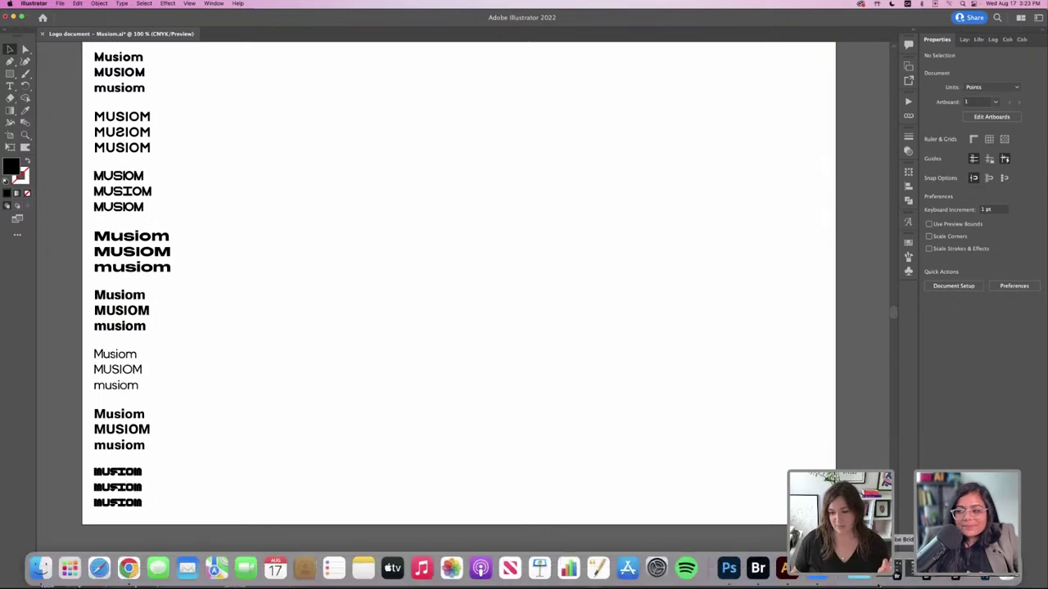
left_click(128, 568)
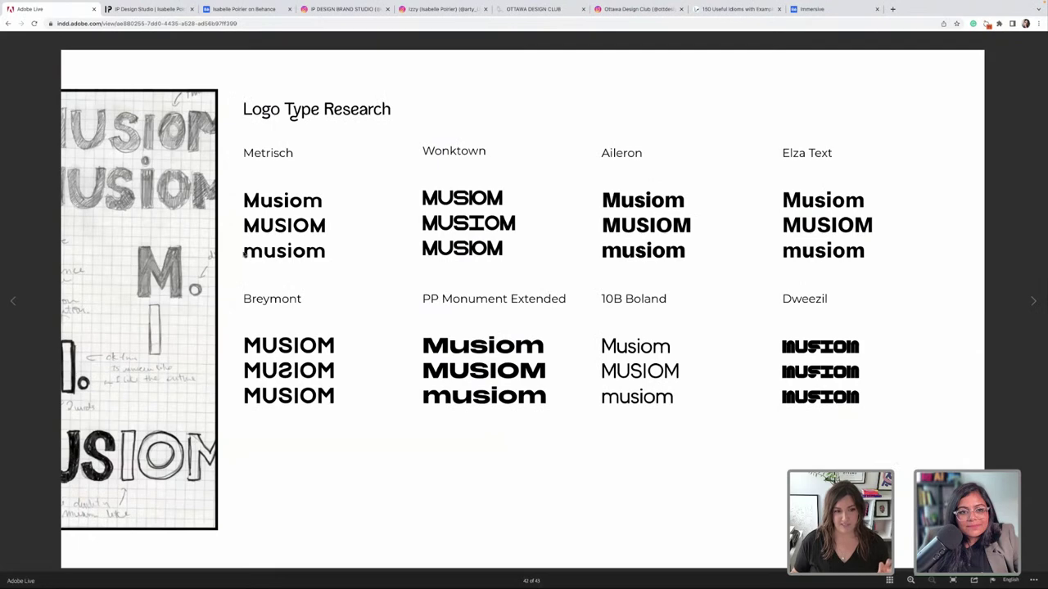
key("Left")
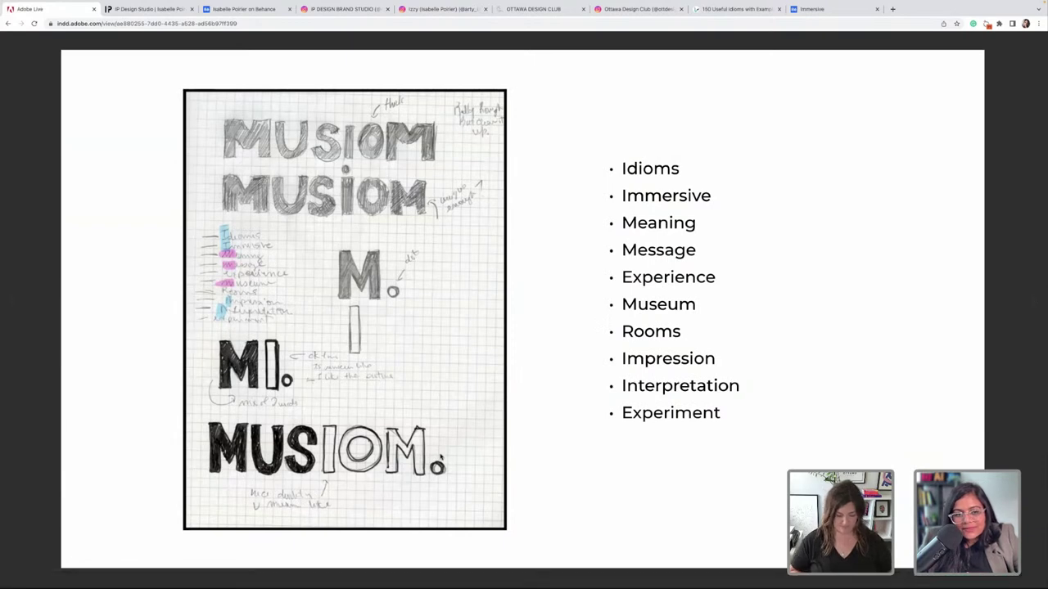
- Examine the Musiom wordmark sketches, the highlighted word list, the MI monogram ideas and the handwritten notes up close
key("ctrl+equal")
key("ctrl+equal")
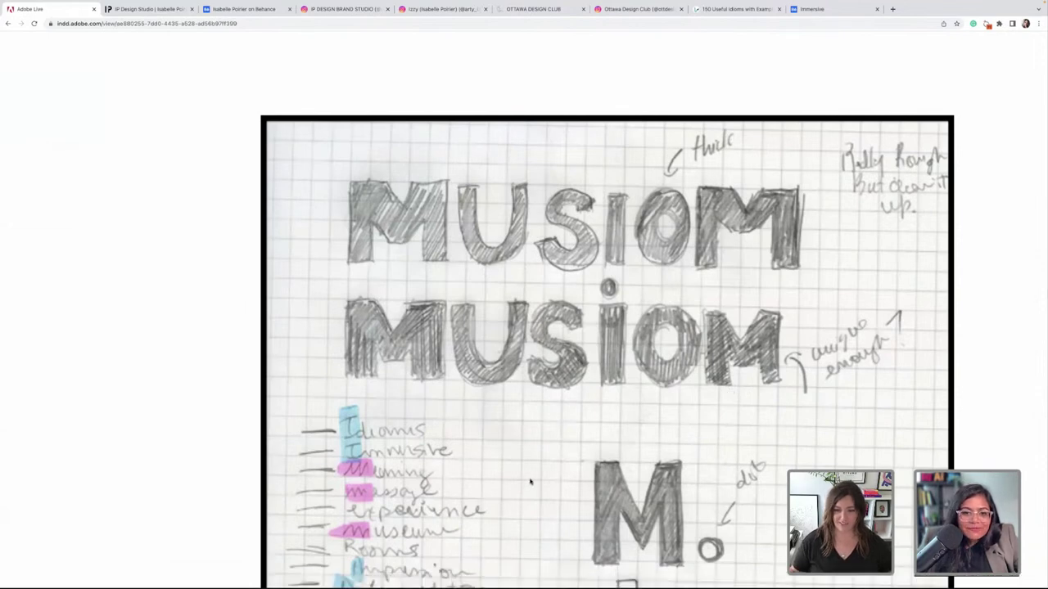
mouse_move(621, 498)
left_mouse_down()
mouse_move(583, 387)
mouse_move(591, 240)
mouse_move(560, 416)
mouse_move(571, 321)
mouse_move(565, 235)
left_mouse_up()
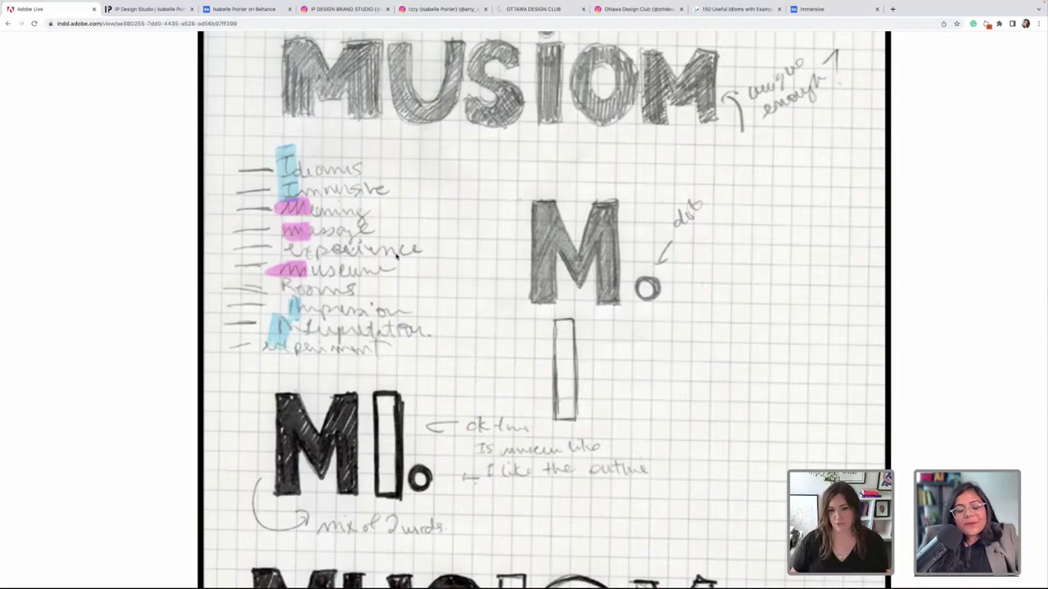
scroll(692, 479, "down", 5)
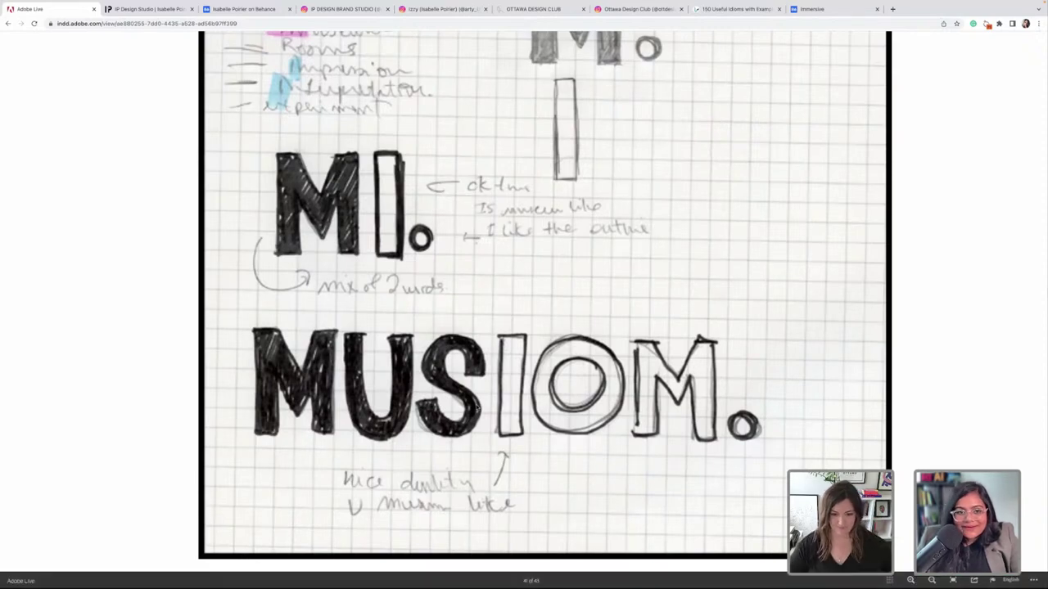
key("ctrl+minus")
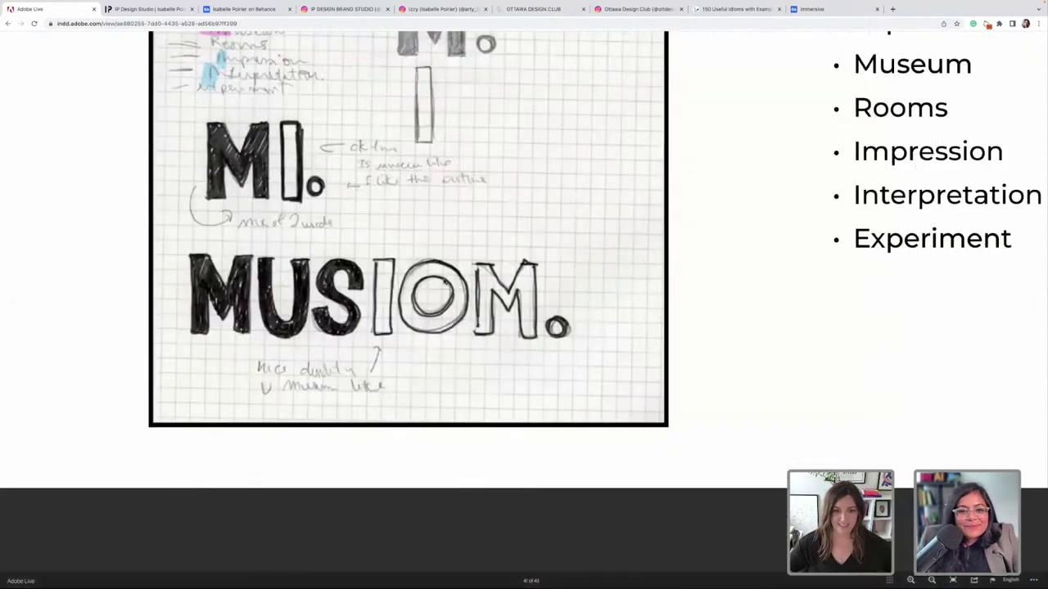
scroll(484, 264, "up", 5)
scroll(505, 325, "right", 3)
scroll(504, 325, "down", 2)
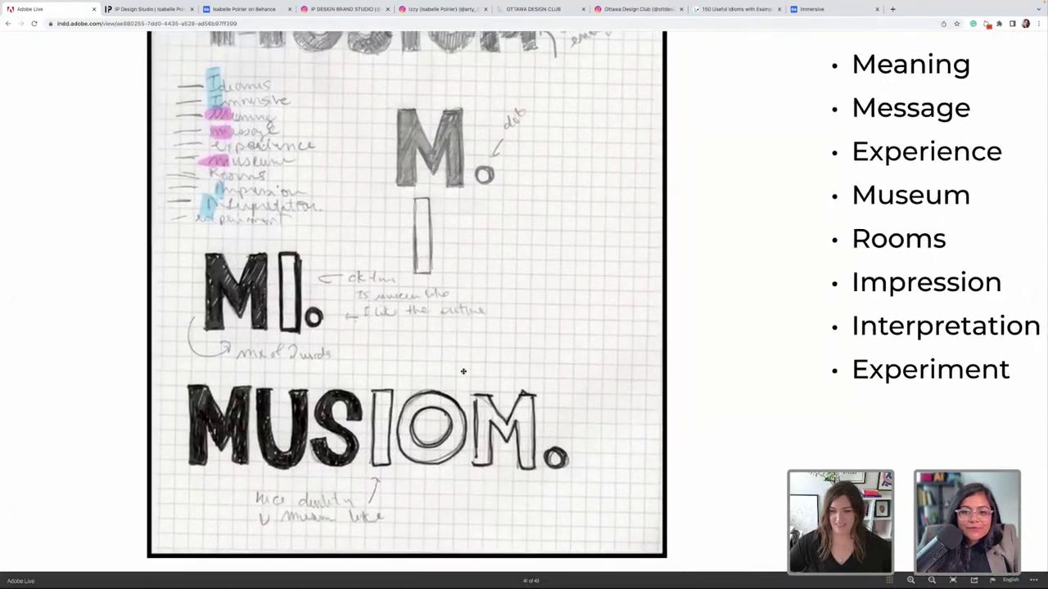
scroll(422, 351, "right", 1)
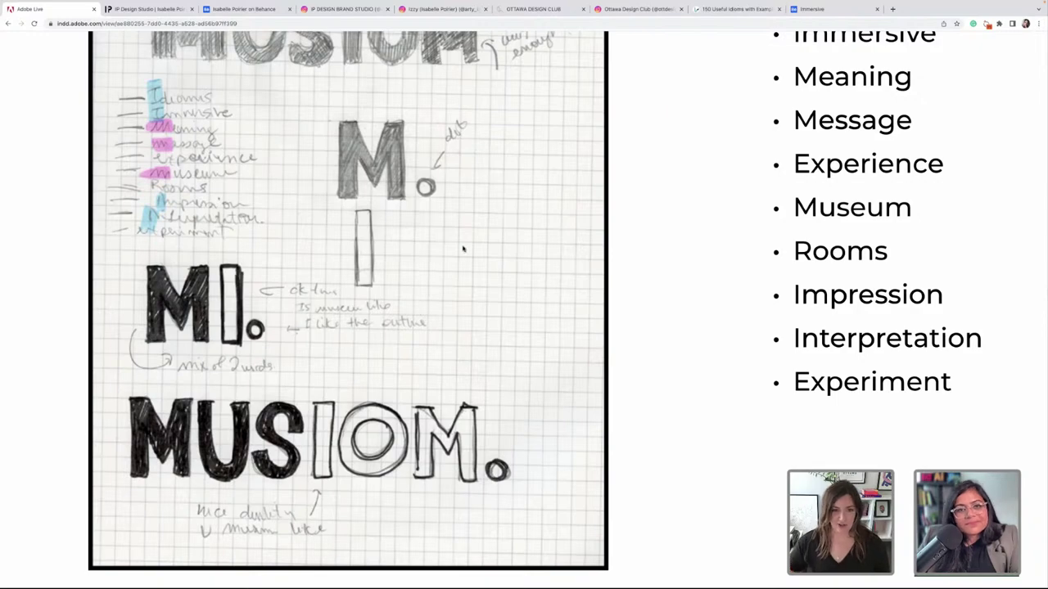
scroll(468, 303, "up", 3)
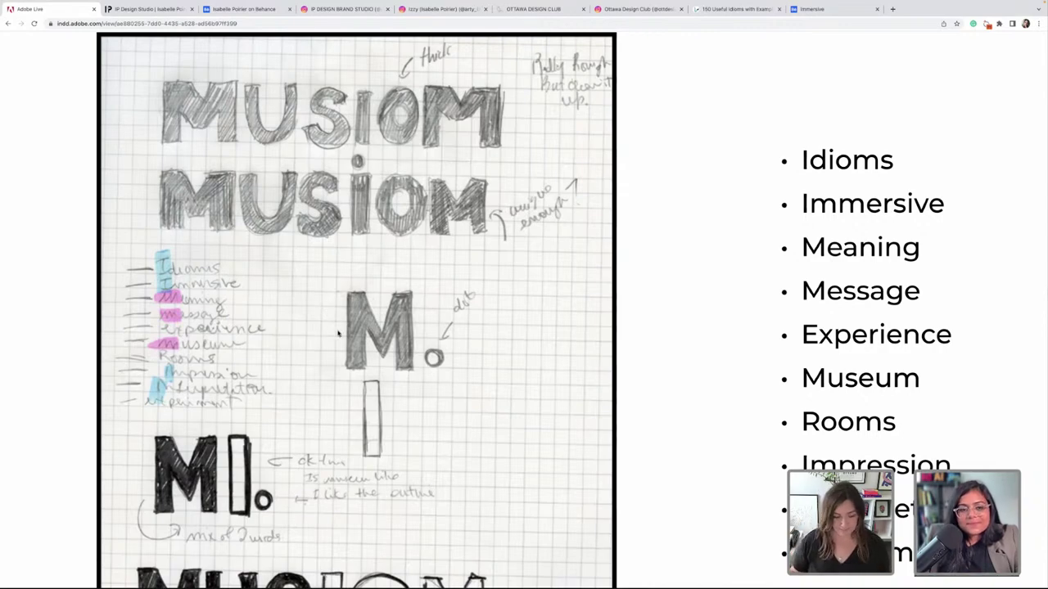
scroll(500, 484, "down", 2)
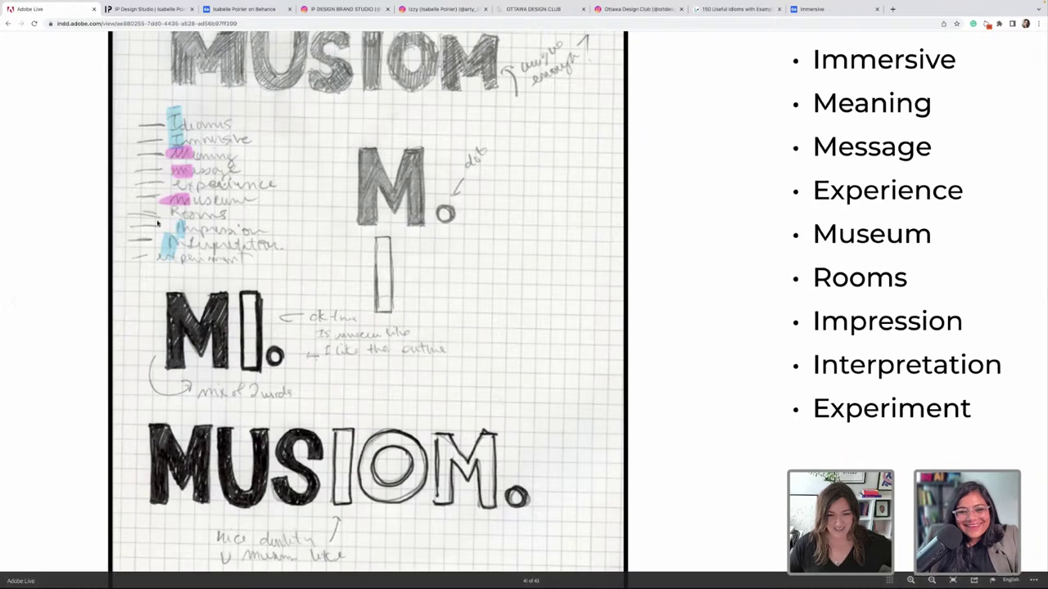
left_click(121, 184)
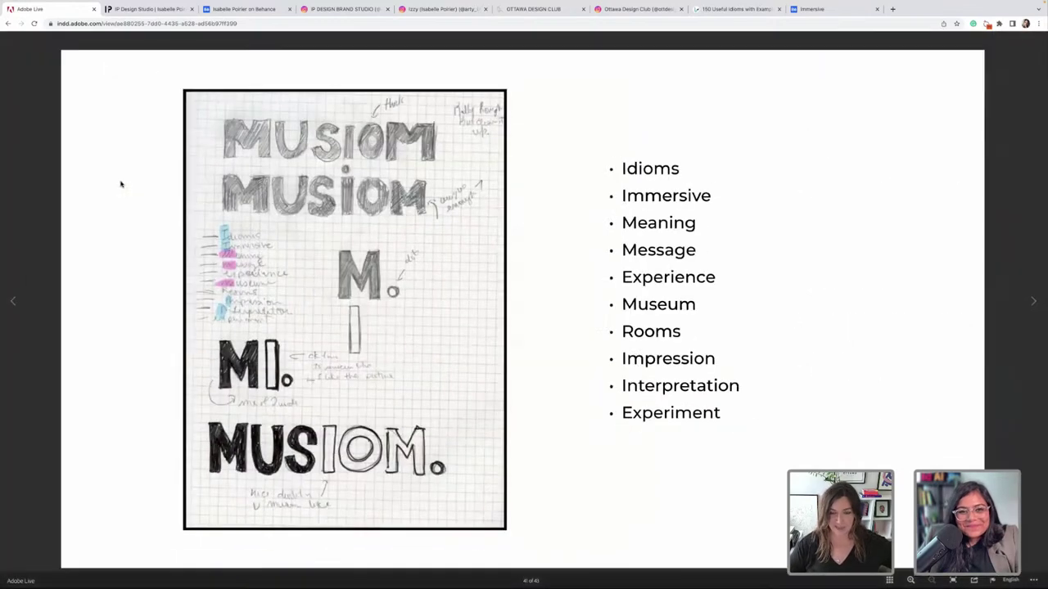
- Switch to Illustrator and look over the Musiom wordmark samples set in different typefaces on the artboard
mouse_move(766, 586)
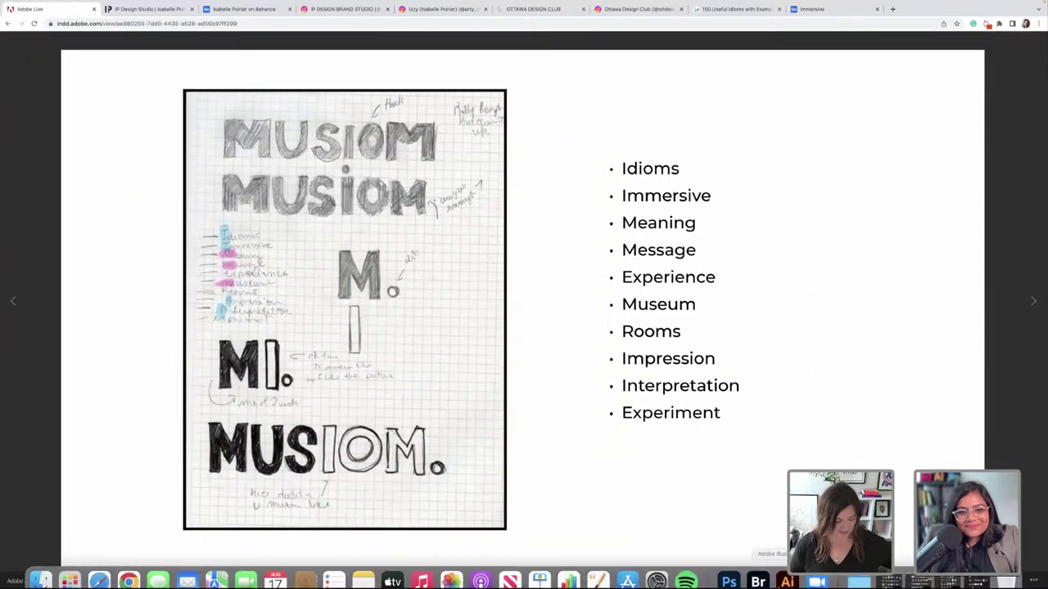
left_click(788, 568)
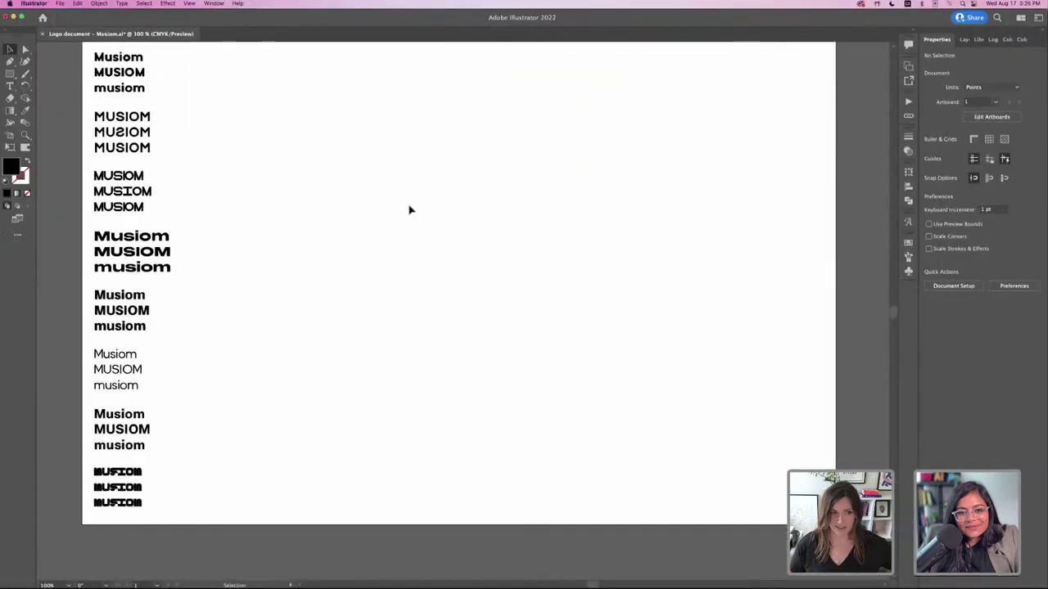
scroll(410, 191, "up", 2)
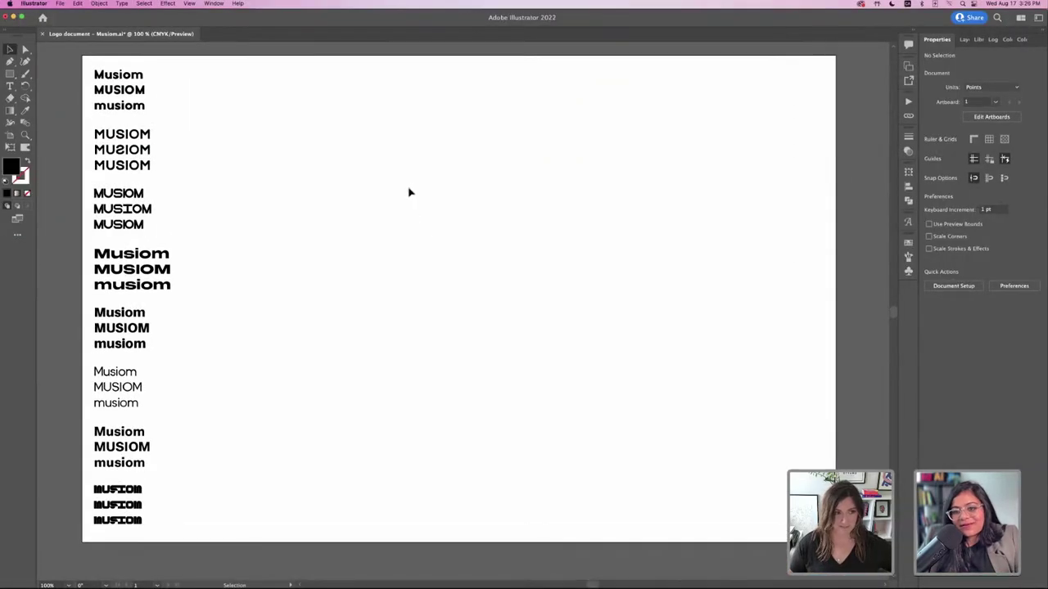
scroll(409, 192, "up", 1)
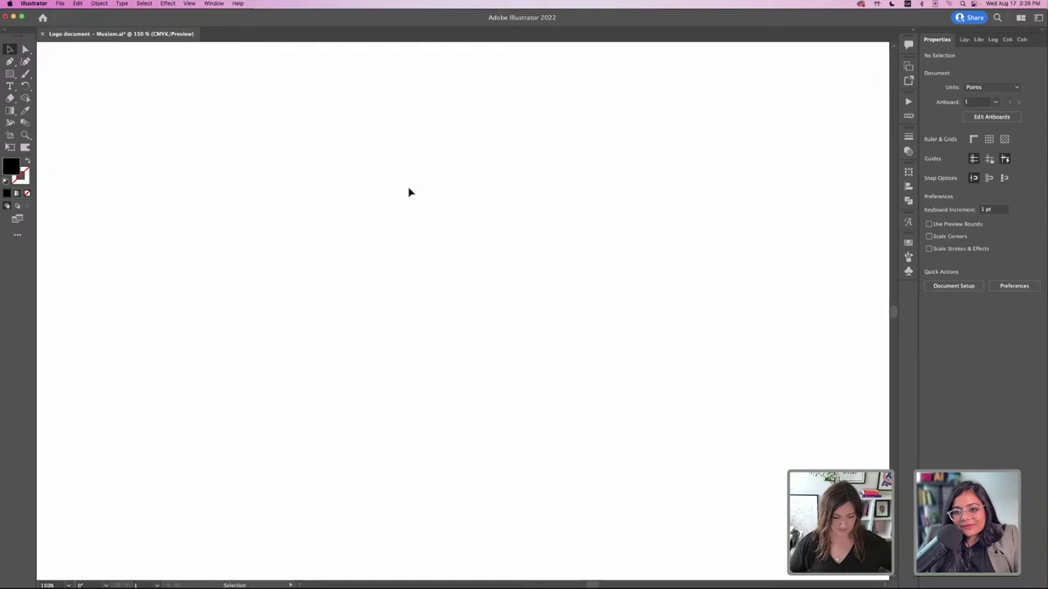
left_click_drag(375, 265, 418, 412)
scroll(417, 276, "right", 2)
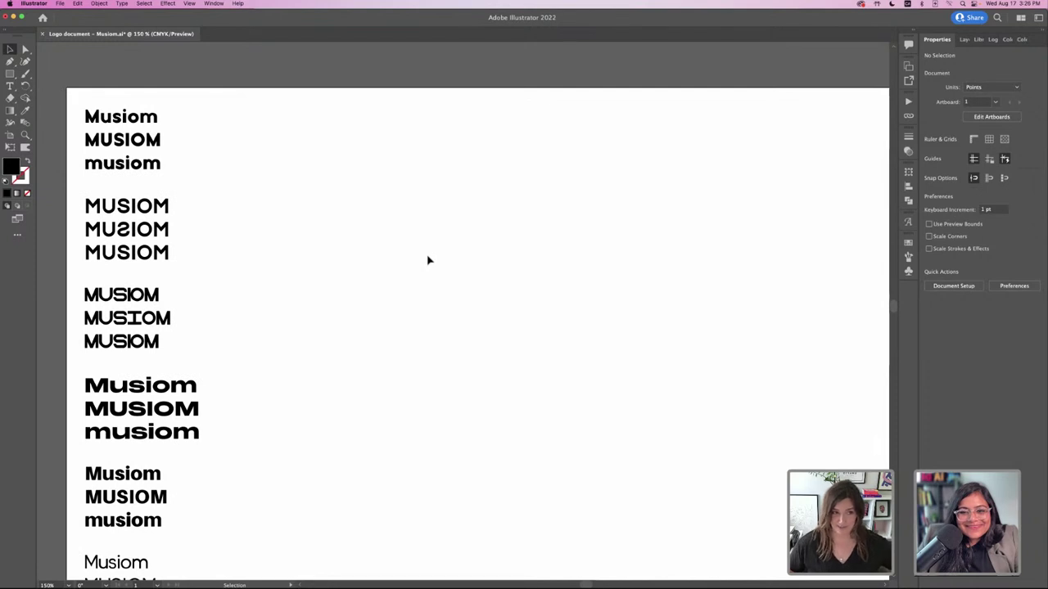
scroll(407, 286, "down", 3)
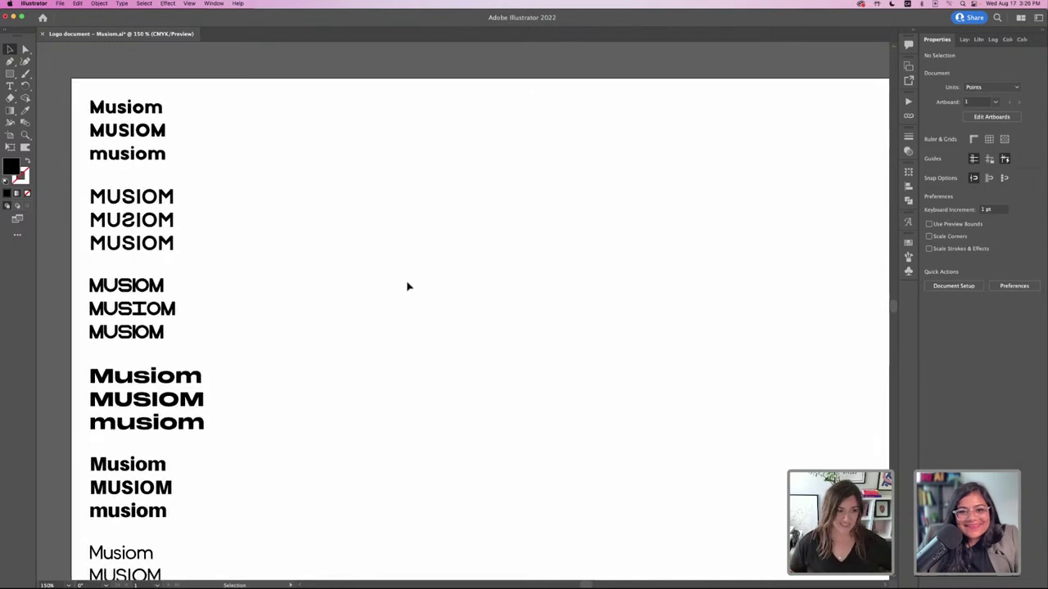
scroll(409, 227, "down", 2)
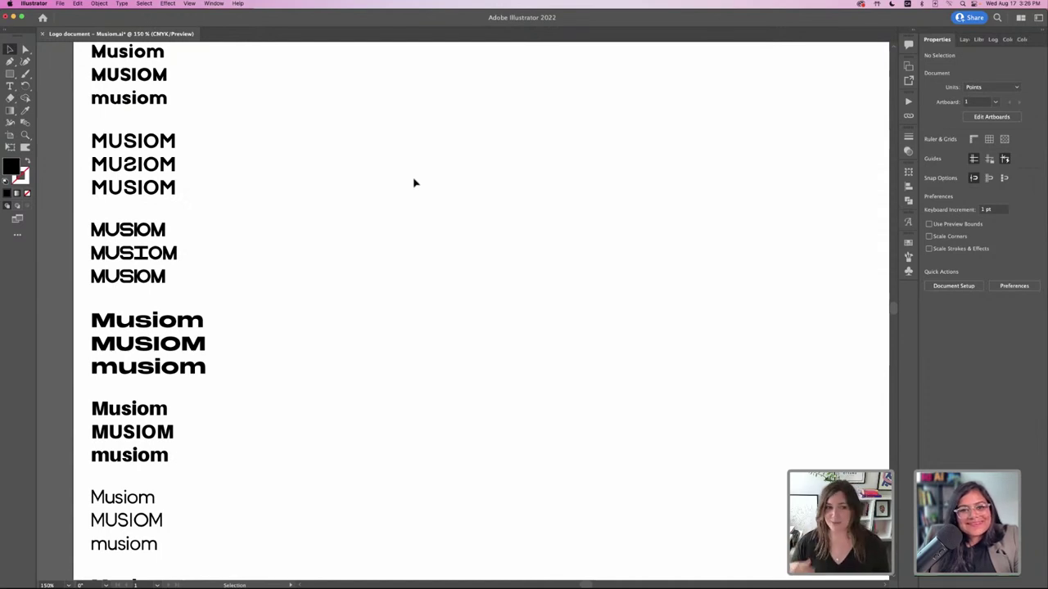
scroll(411, 187, "down", 3)
scroll(408, 193, "down", 2)
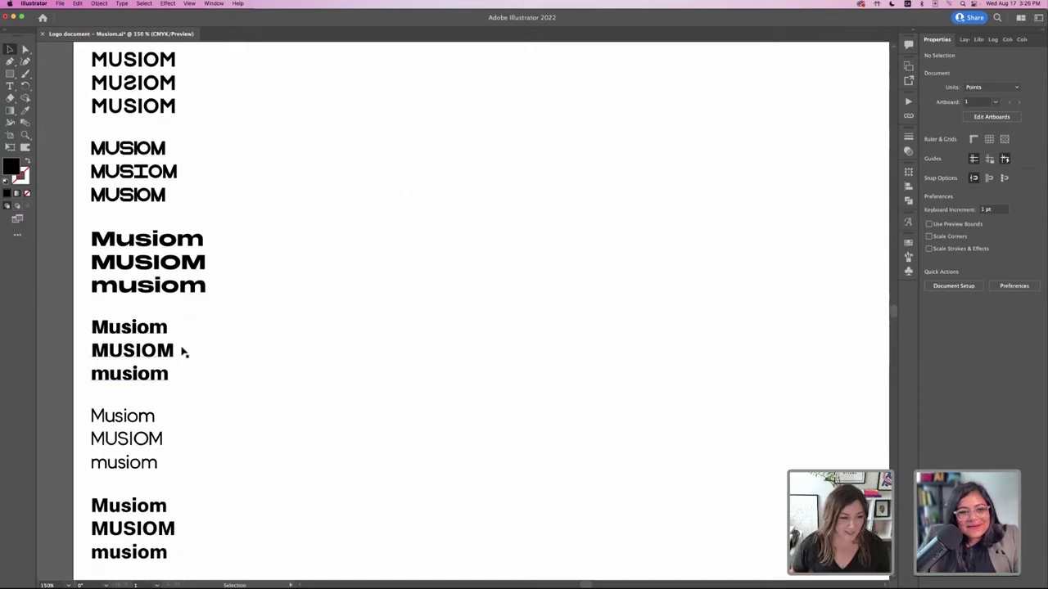
scroll(358, 374, "up", 5)
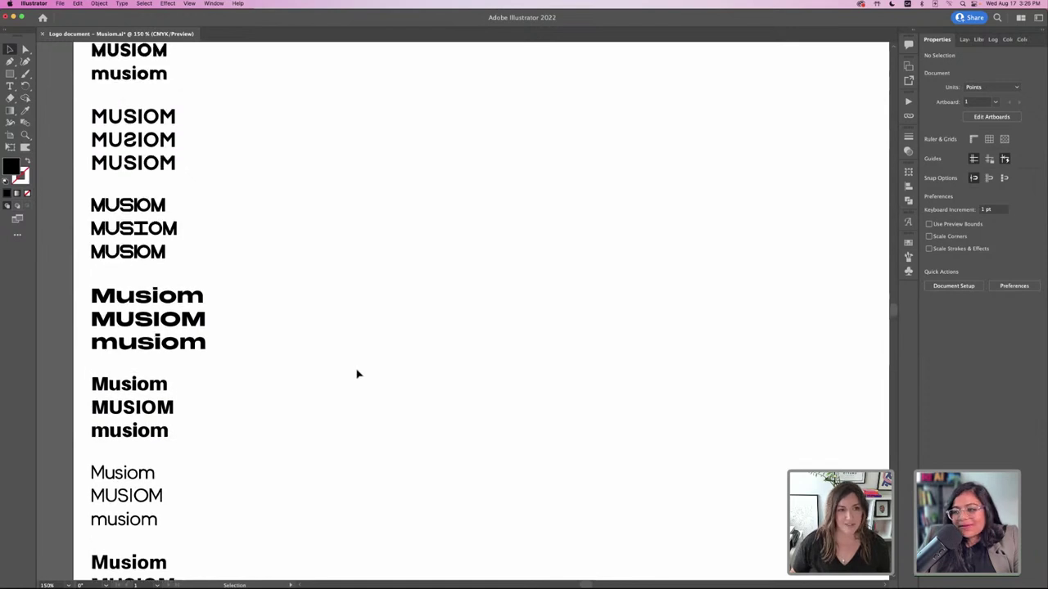
scroll(356, 374, "down", 3)
scroll(356, 371, "left", 2)
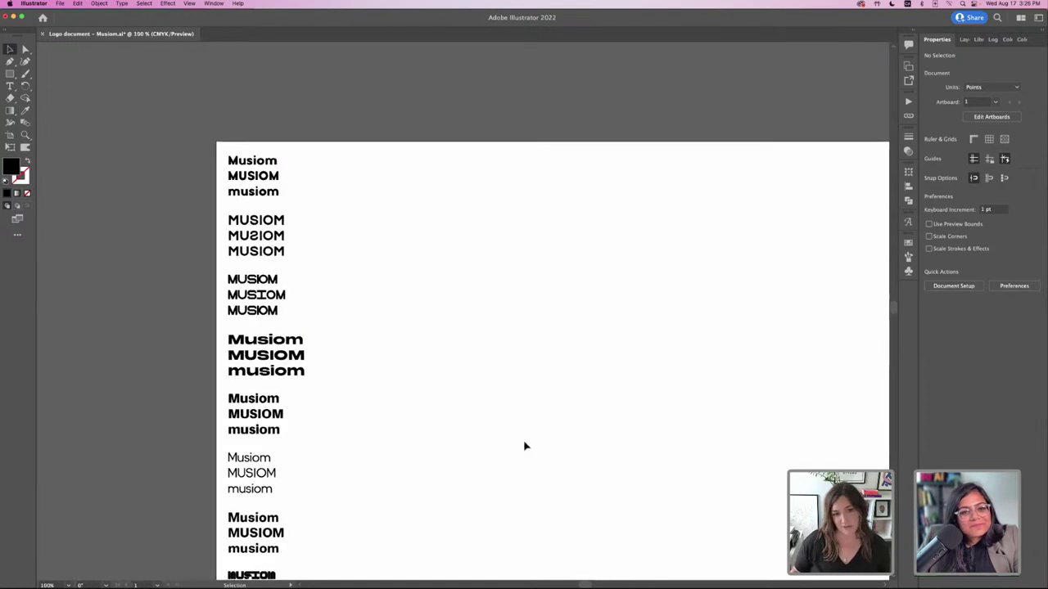
scroll(524, 445, "right", 2)
scroll(458, 421, "right", 1)
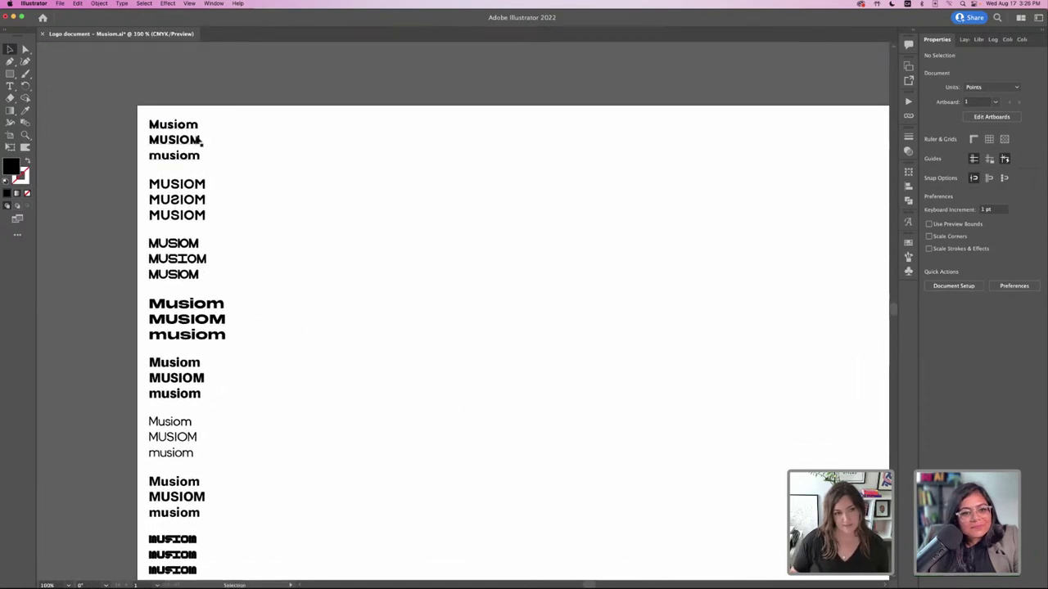
scroll(418, 421, "right", 2)
scroll(418, 421, "down", 1)
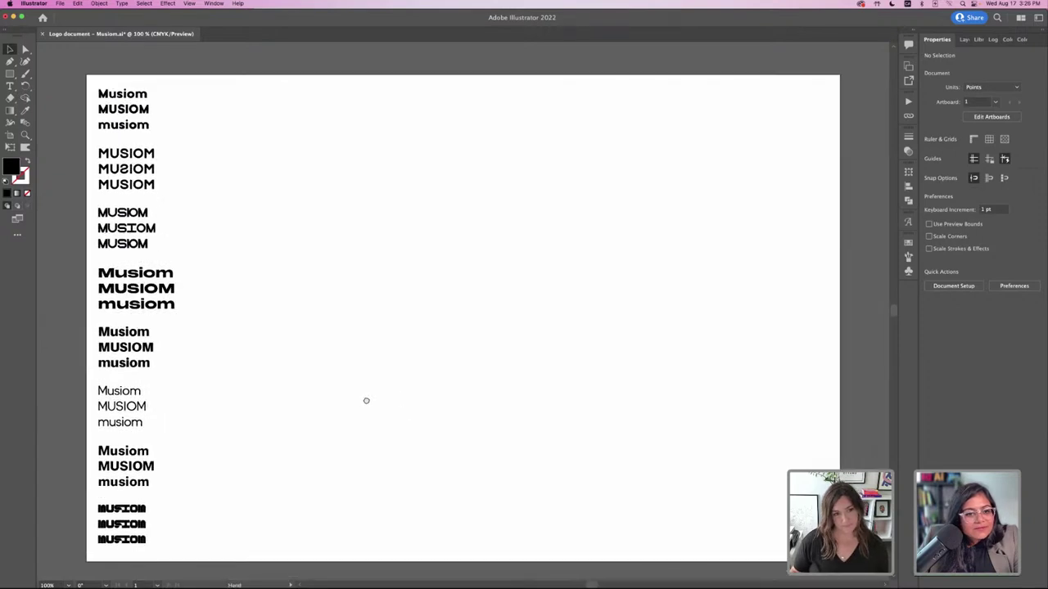
scroll(365, 401, "up", 1)
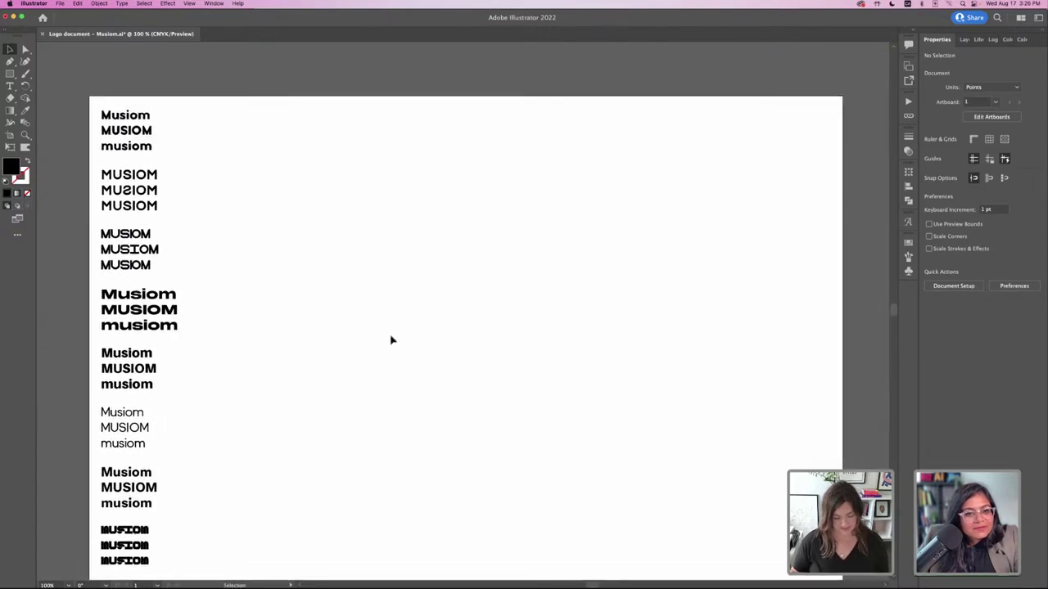
scroll(391, 374, "down", 2)
scroll(390, 374, "left", 1)
scroll(395, 370, "up", 1)
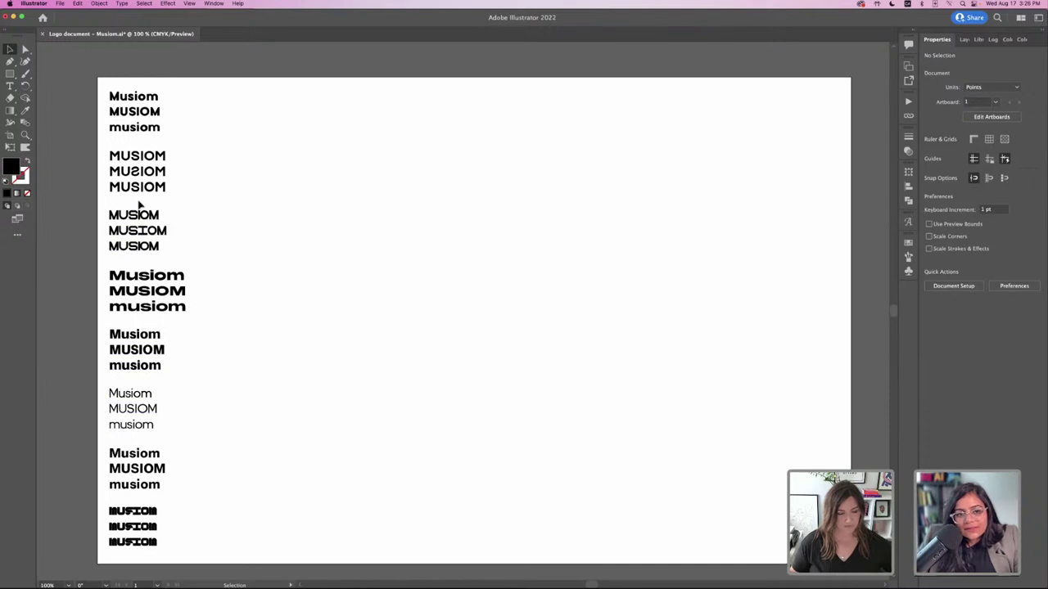
- Move the Aileron Black Musiom text block into the empty artboard area beside the samples, at about X 313 pt, Y 434 pt
left_click(139, 356)
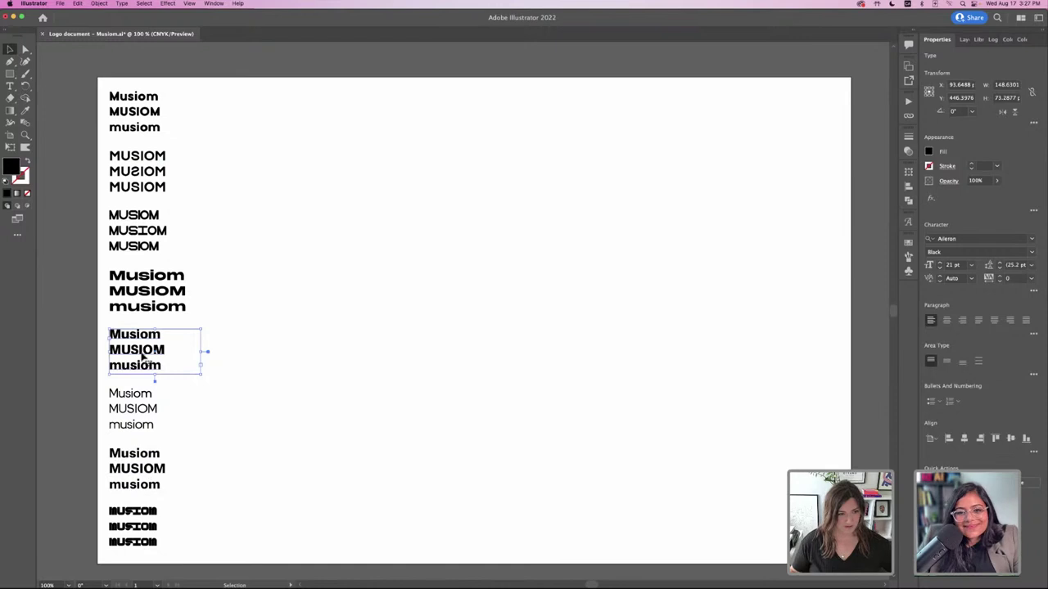
left_click_drag(140, 360, 281, 343)
key("super+equal")
key("super+equal")
key("super+equal")
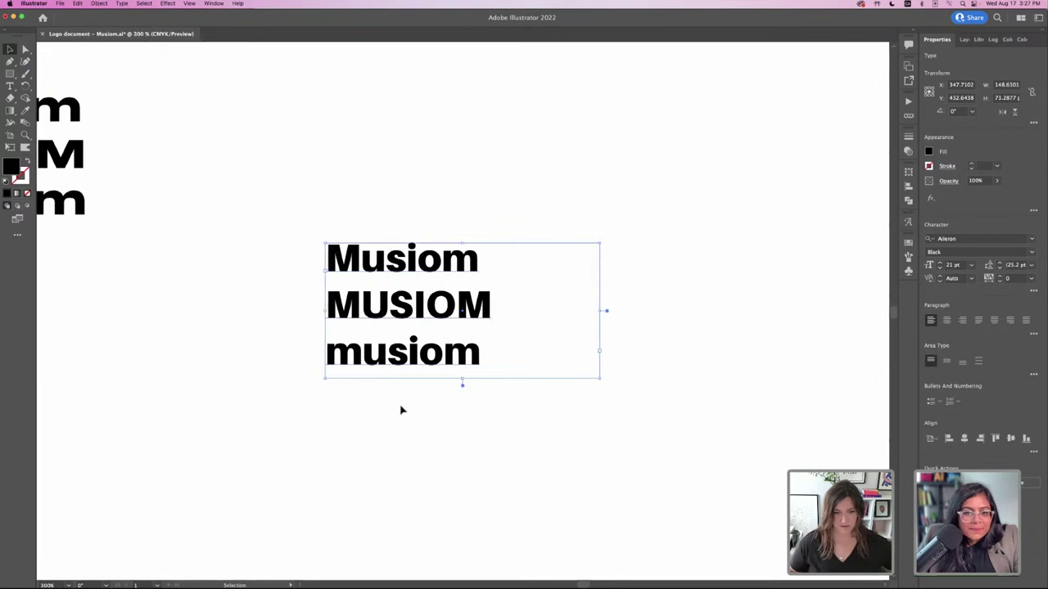
left_click_drag(455, 304, 392, 309)
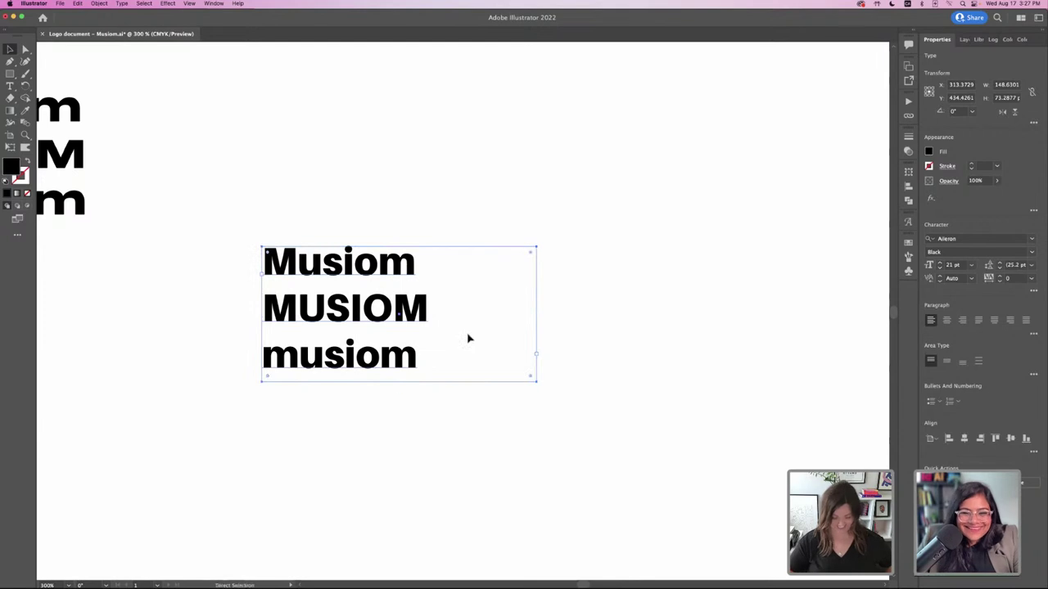
- Convert the Aileron text block to outlines and select the outlined wordmark group
key("super+shift+o")
left_click(496, 269)
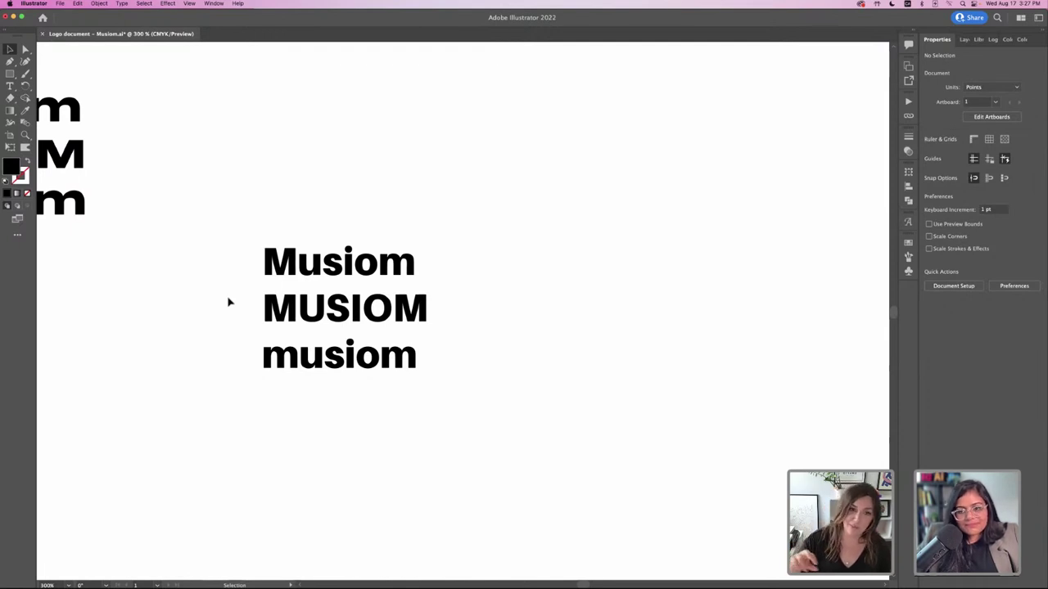
left_click_drag(211, 292, 493, 343)
left_click(417, 307)
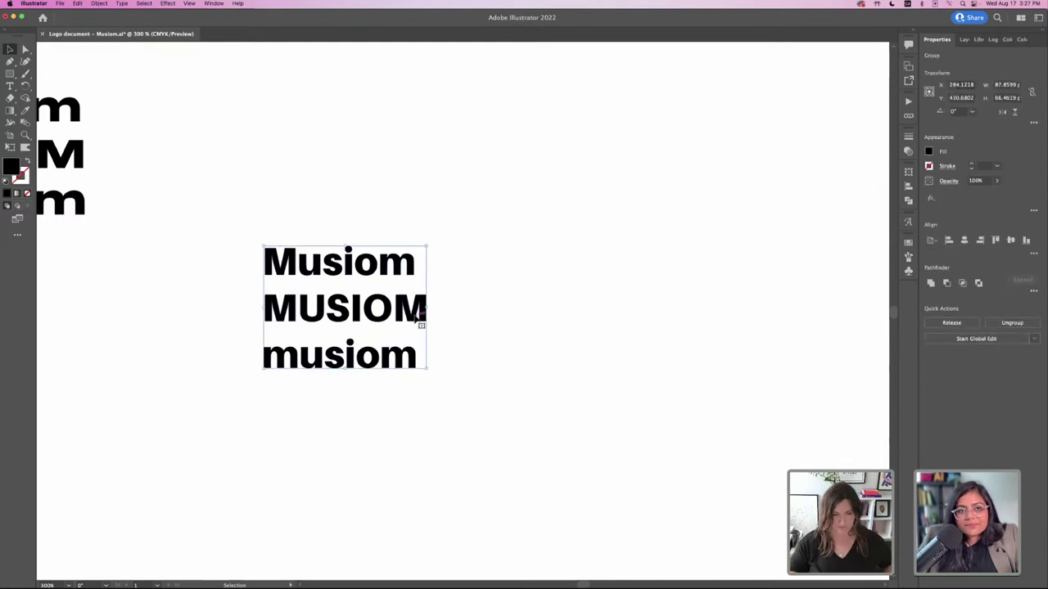
- Ungroup the outlined wordmarks and move the uppercase MUSIOM into the empty space beside the other two versions
left_click(417, 311, "shift")
left_click(417, 310, "shift")
left_click(416, 313, "shift")
left_click(415, 308, "shift")
left_click(494, 297)
left_click(423, 306)
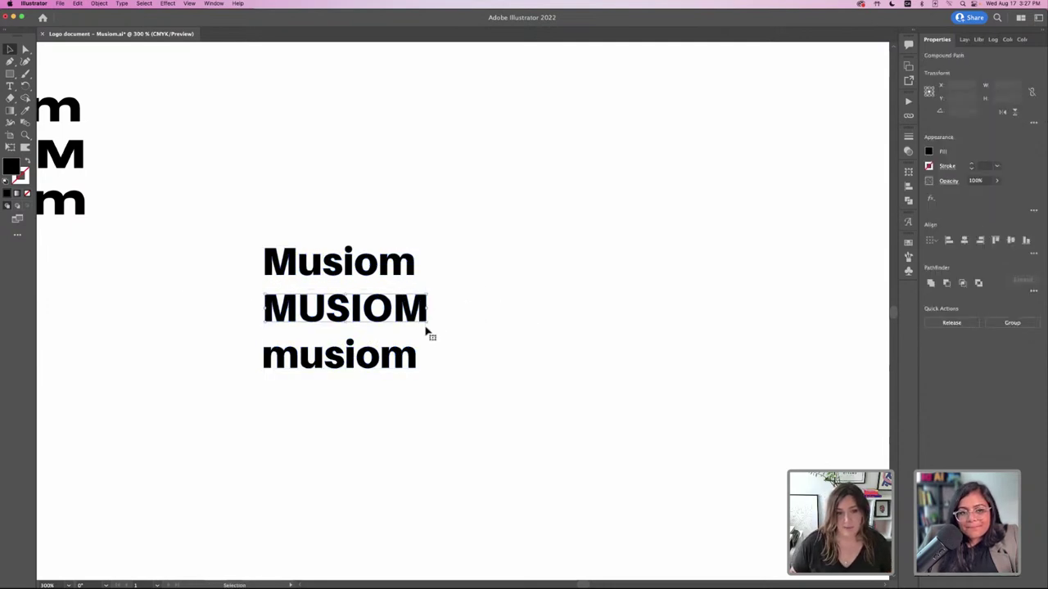
left_click_drag(344, 303, 557, 290)
left_click(530, 235)
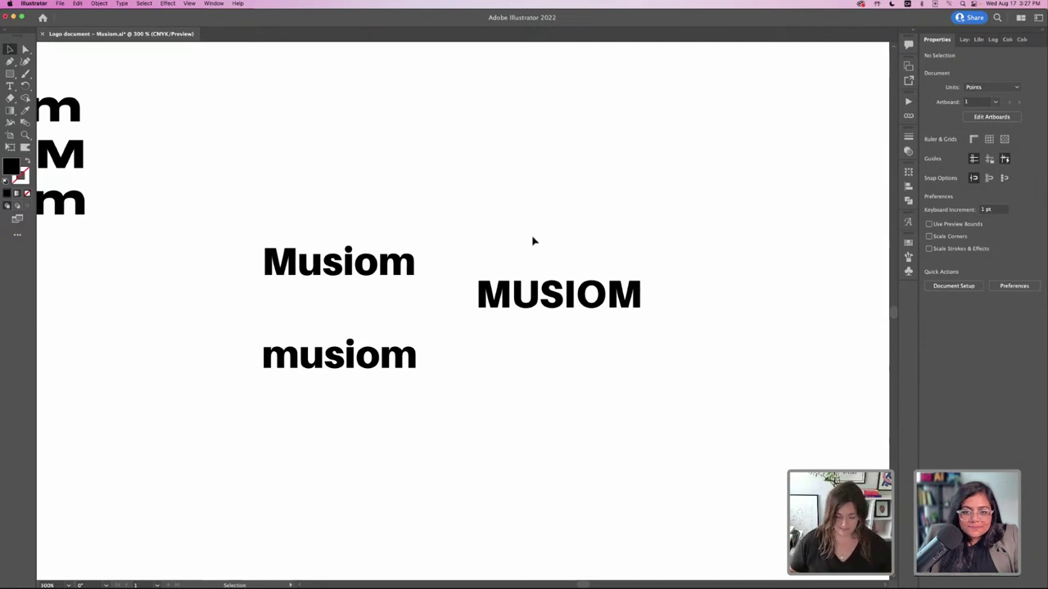
- Select the letters IOM in the uppercase wordmark and swap fill and stroke, giving them no fill and a 1 pt black outline
key("super+equal")
left_click_drag(532, 236, 489, 251)
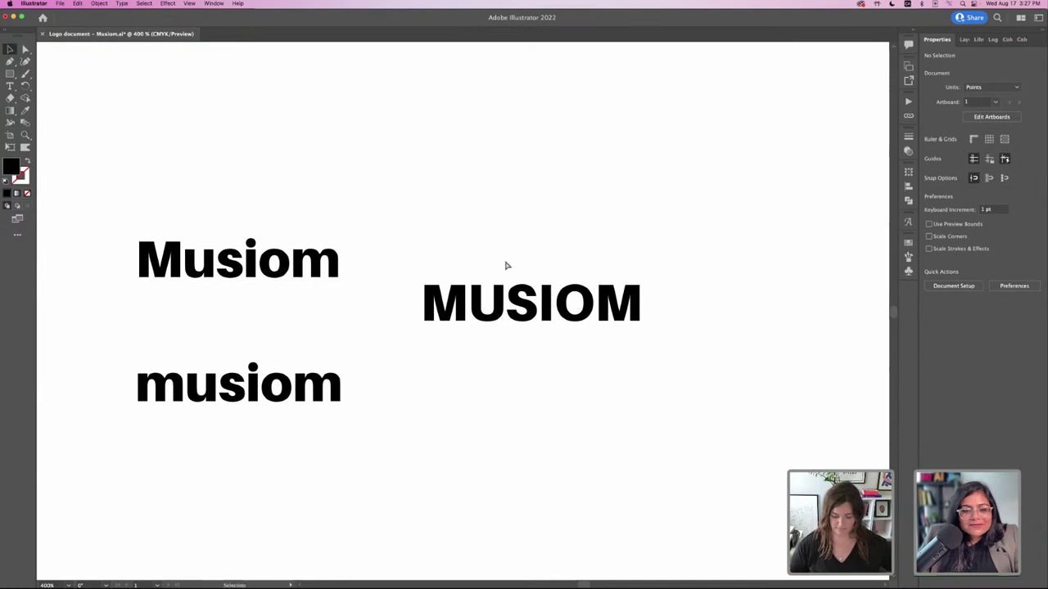
key("super+equal")
scroll(426, 270, "right", 5)
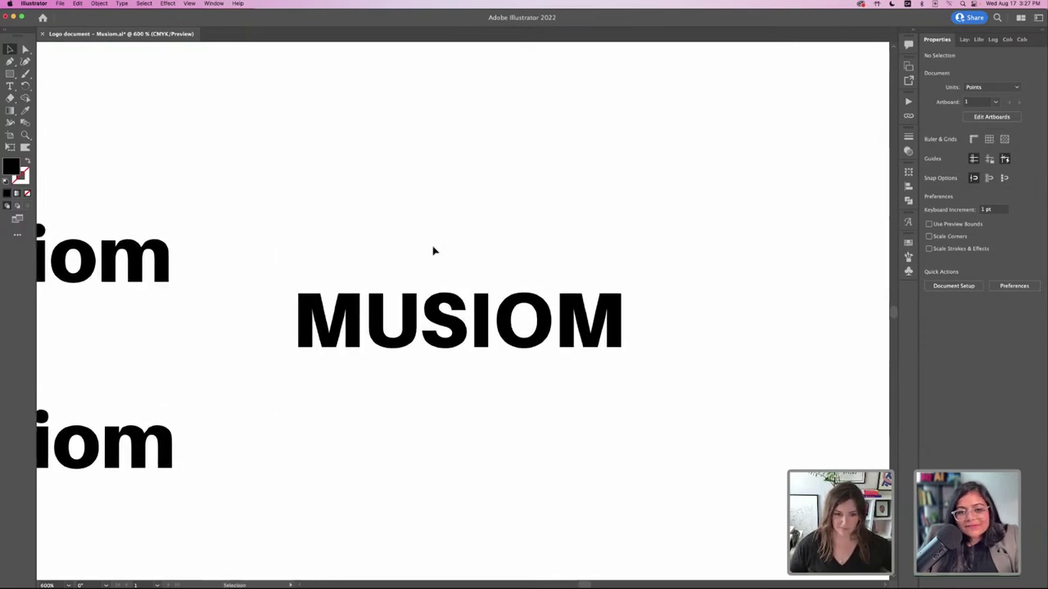
key("a")
left_click_drag(479, 245, 744, 557)
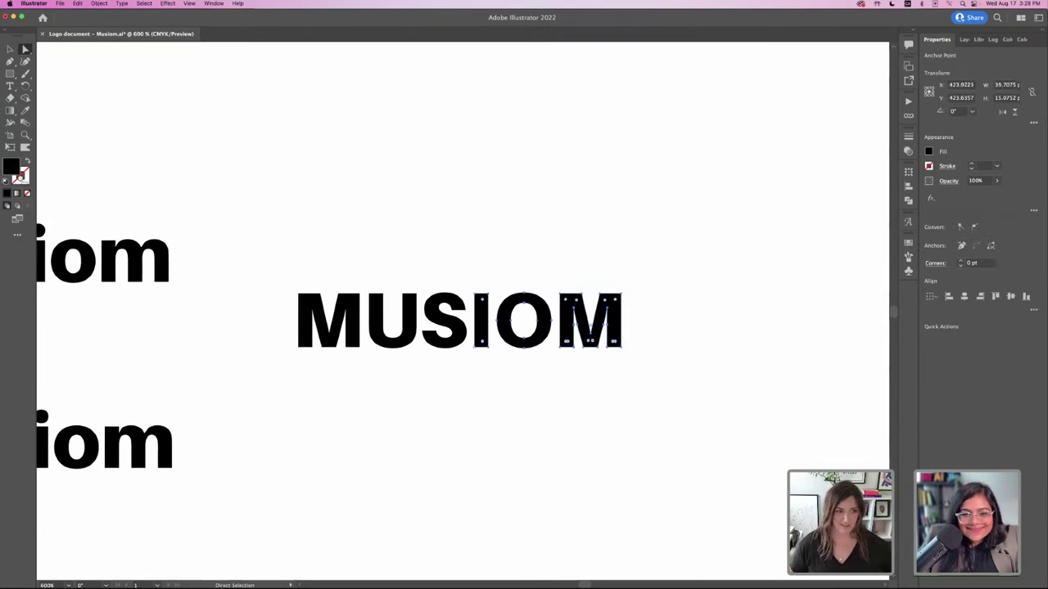
left_click(25, 162)
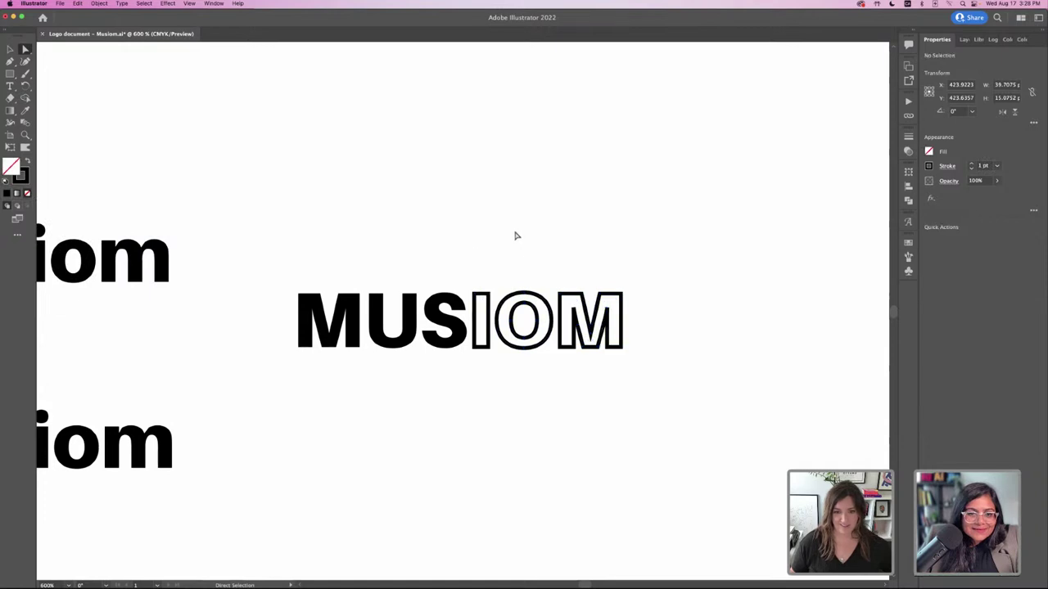
- Draw a small outlined circle as a full stop on the baseline after the final M, using the Ellipse tool
scroll(515, 235, "down", 1)
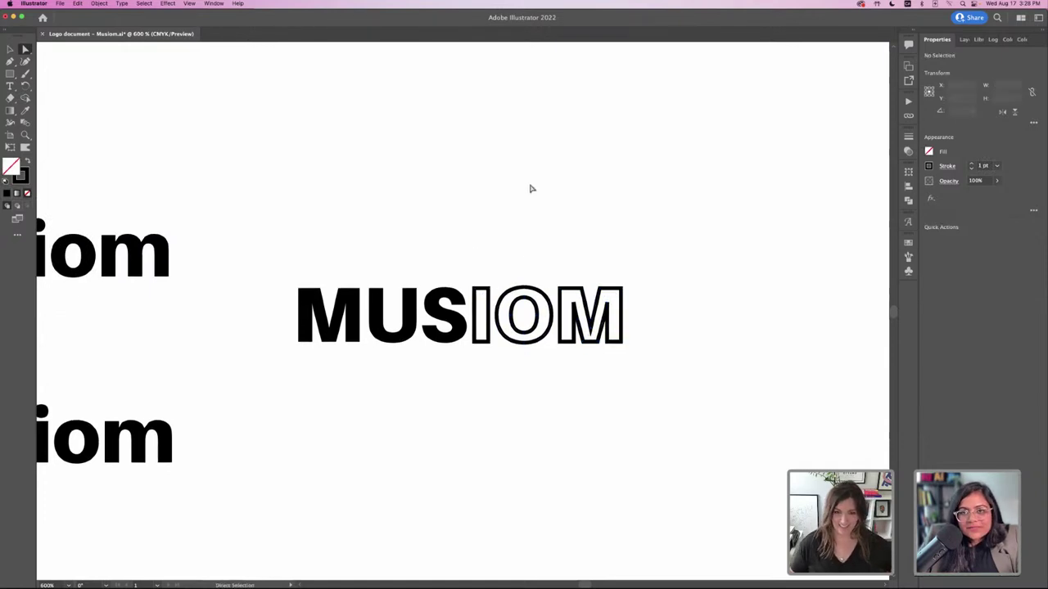
left_click(9, 73)
left_click(57, 86)
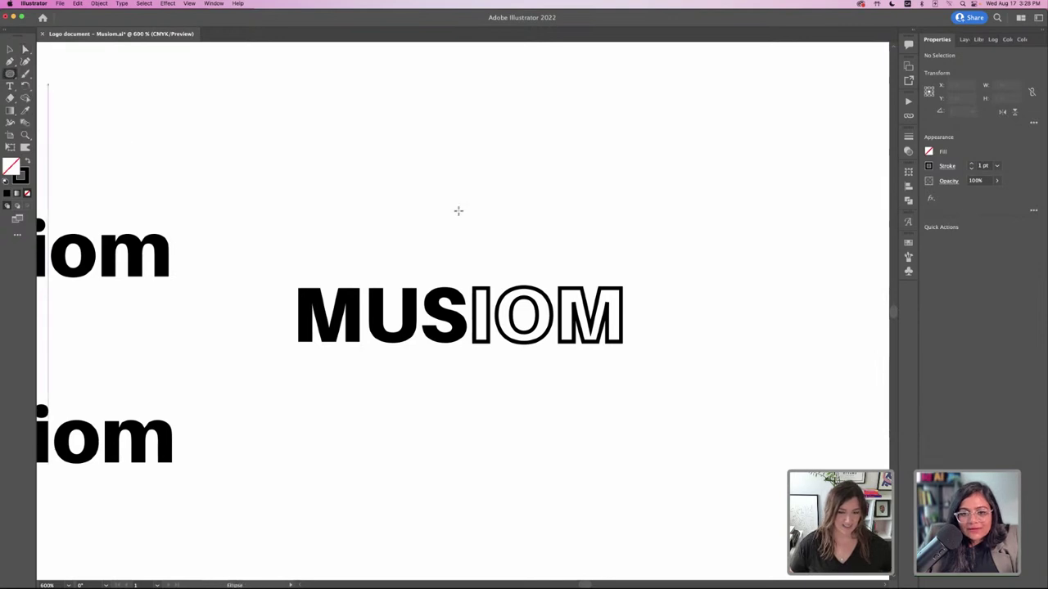
left_click_drag(631, 320, 638, 343)
key("v")
left_click(641, 272)
left_click(702, 346)
- Duplicate the complete MUSIOM wordmark with its full stop and place the copy directly above the original
left_click_drag(271, 196, 729, 439)
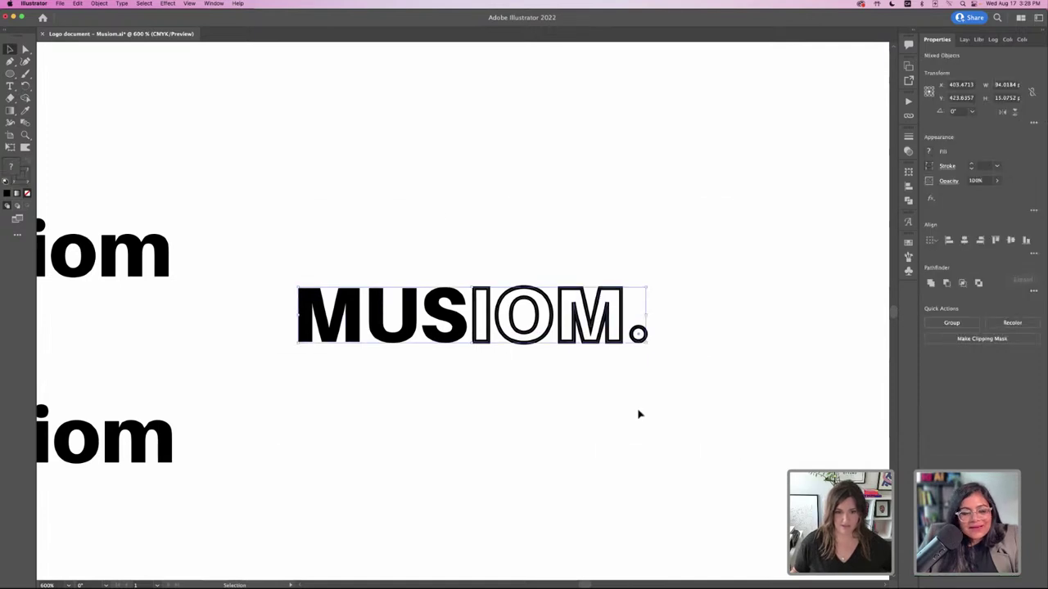
left_click_drag(463, 333, 453, 147)
left_click(453, 147)
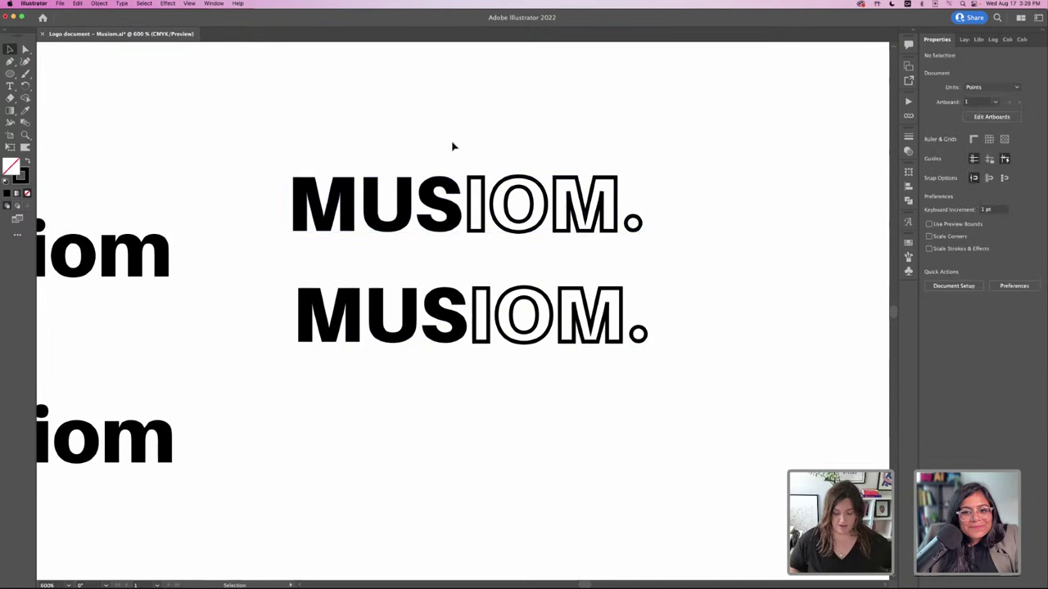
- Expand the fills and strokes of the upper MUSIOM wordmark copy into shapes
key("super+equal")
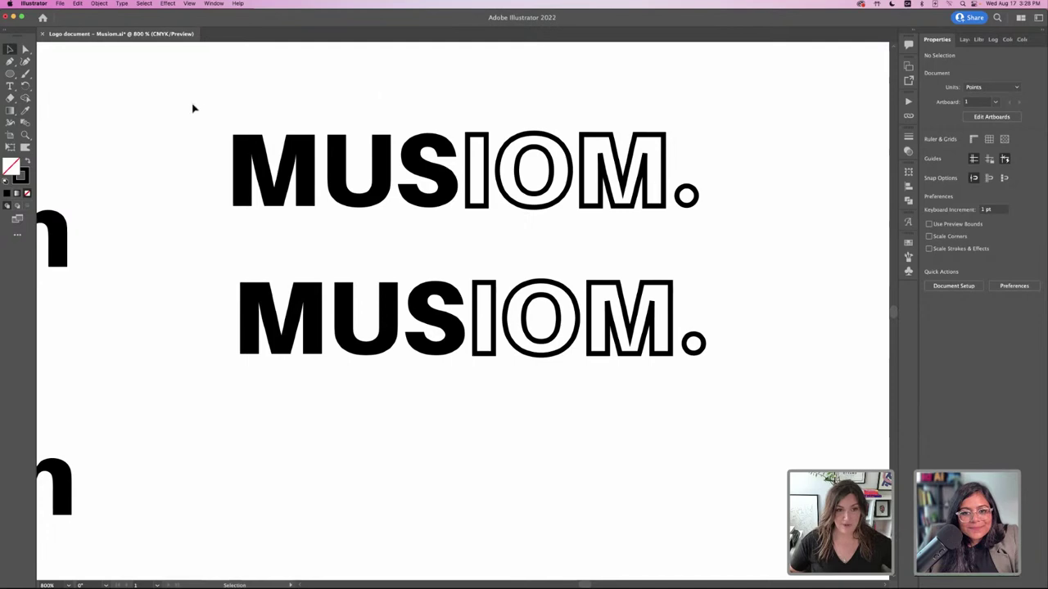
left_click_drag(196, 119, 767, 222)
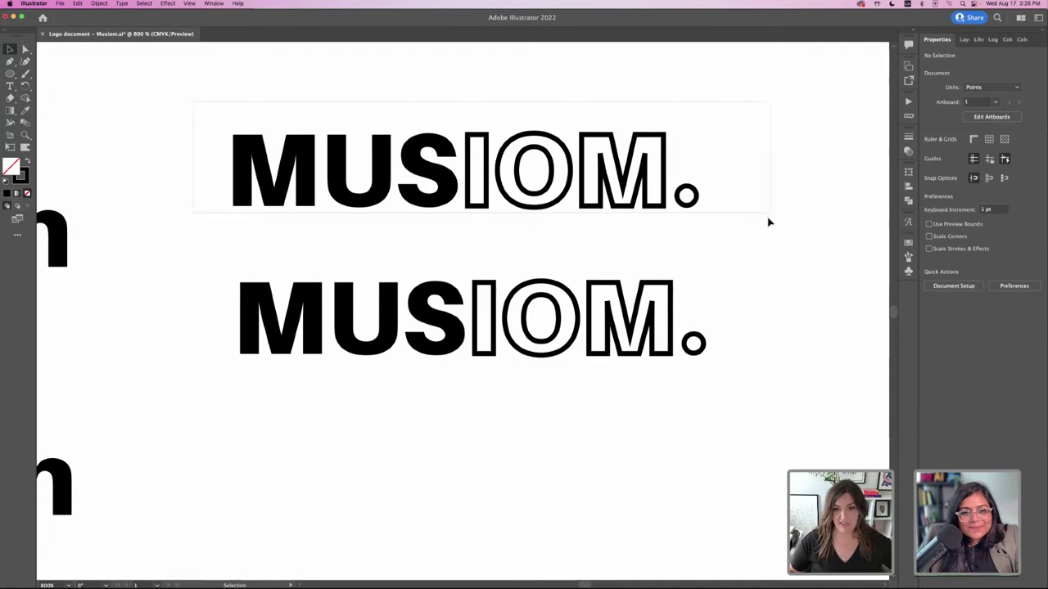
left_click(99, 4)
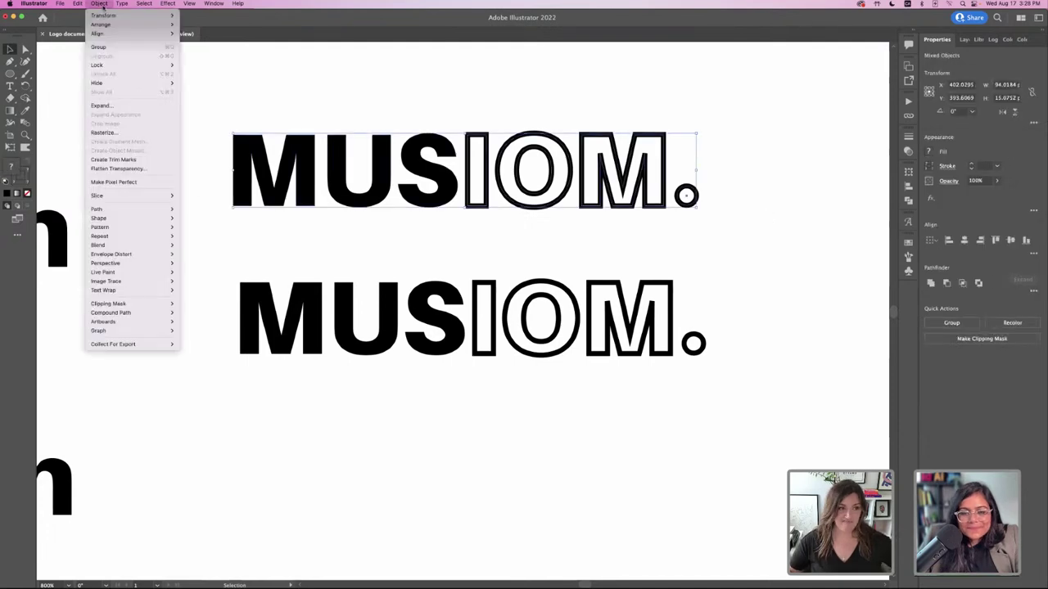
left_click(125, 106)
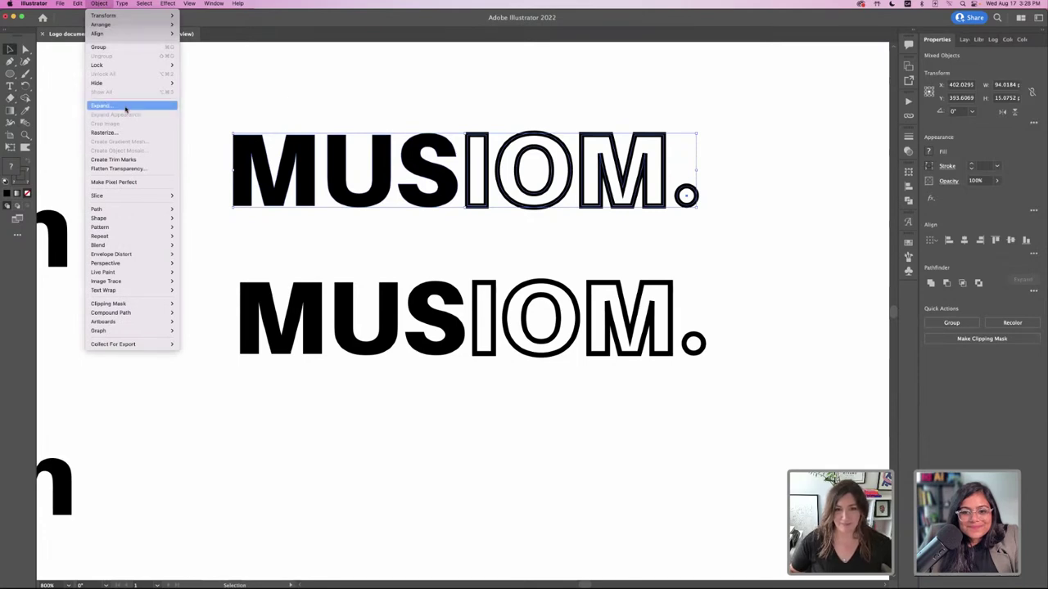
left_click(619, 345)
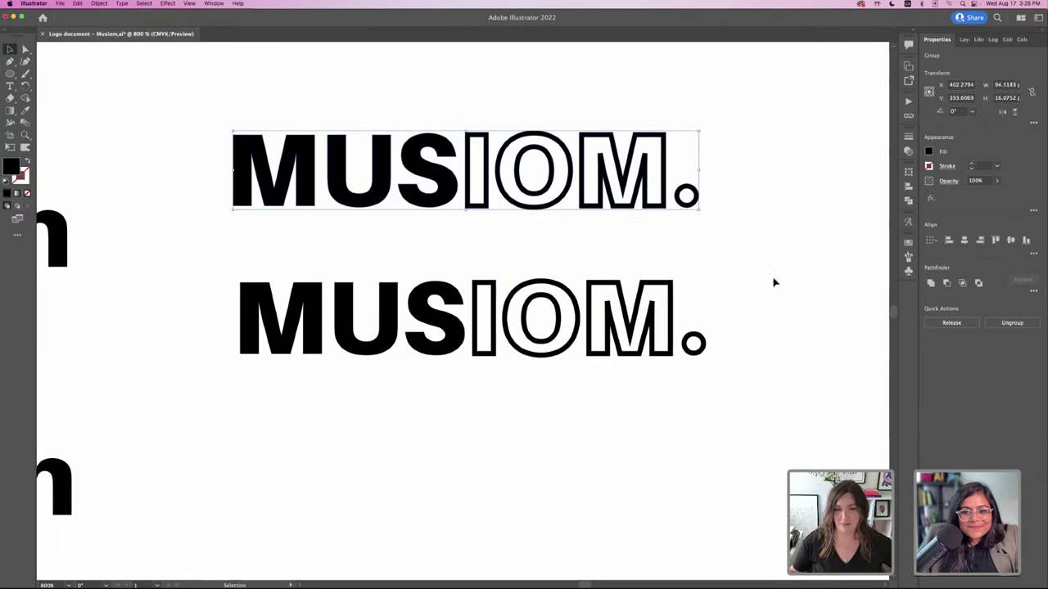
left_click(749, 273)
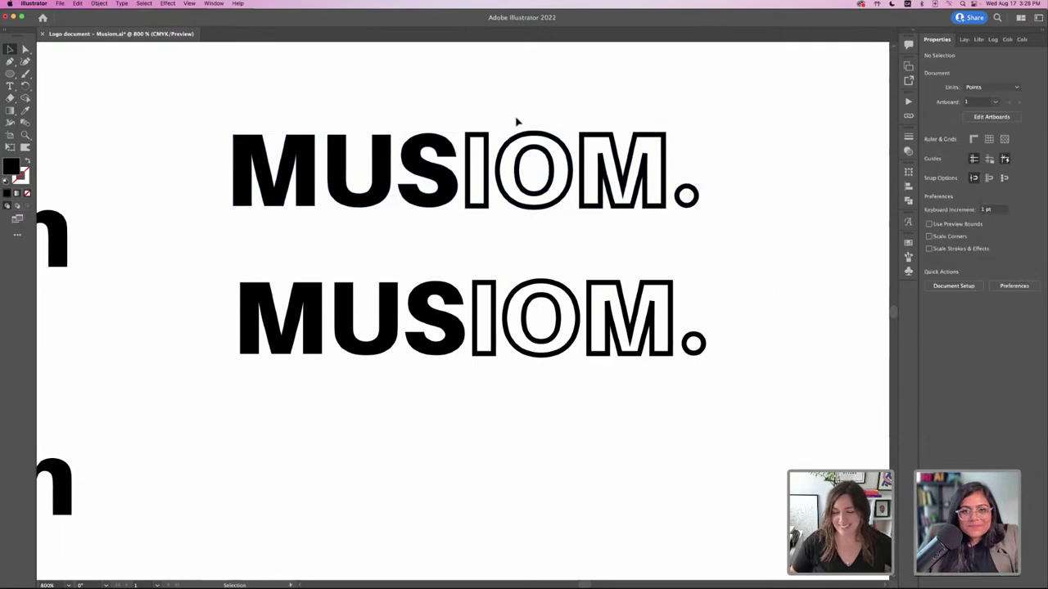
- Show the rulers and place horizontal guides along the cap height and baseline of the upper wordmark
key("a")
key("super+equal")
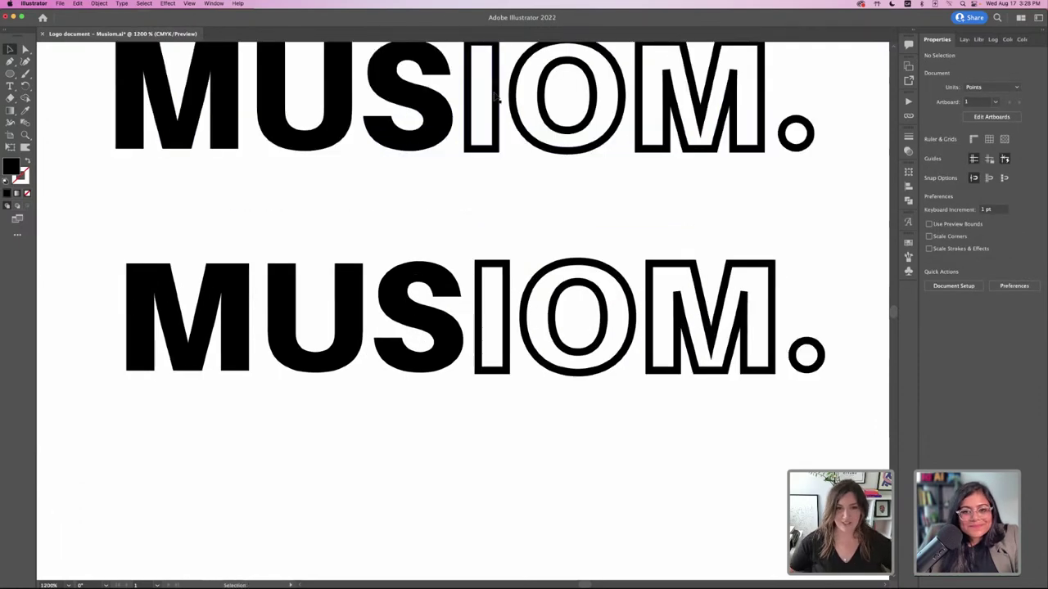
scroll(603, 218, "up", 3)
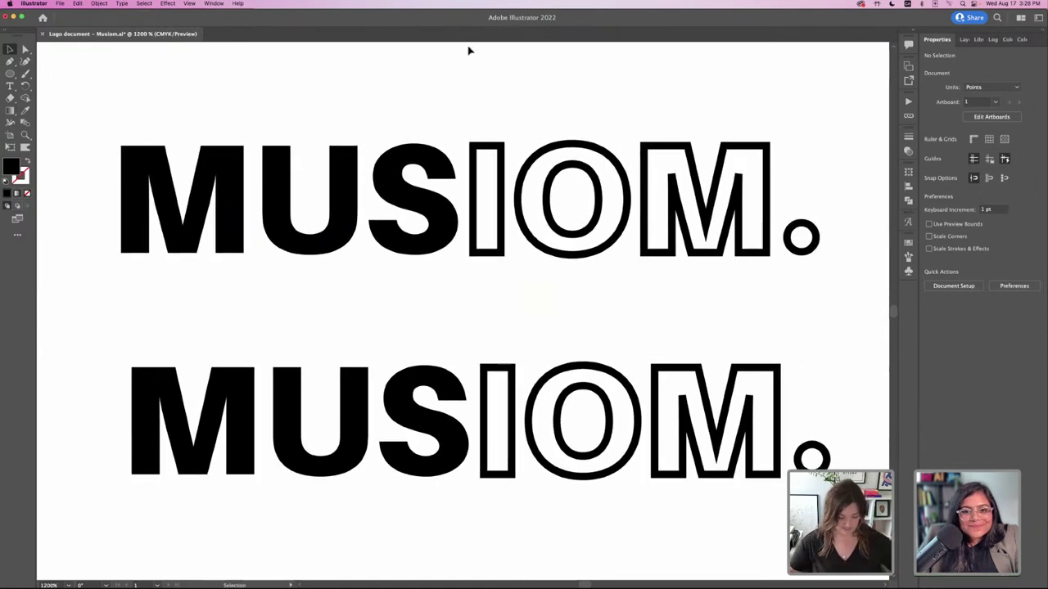
key("super+r")
left_click_drag(453, 46, 416, 144)
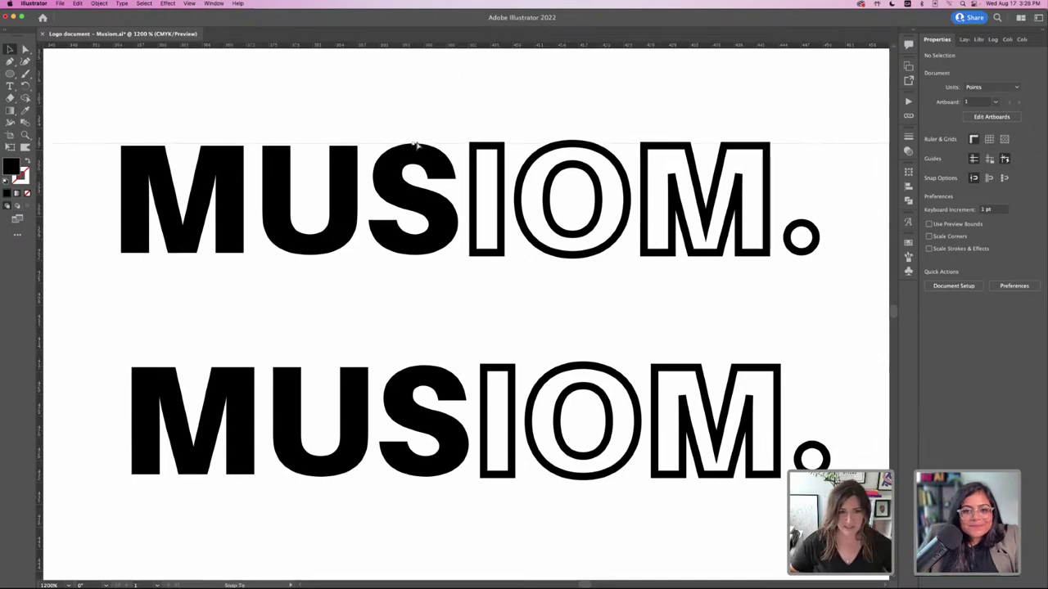
left_click_drag(431, 47, 241, 257)
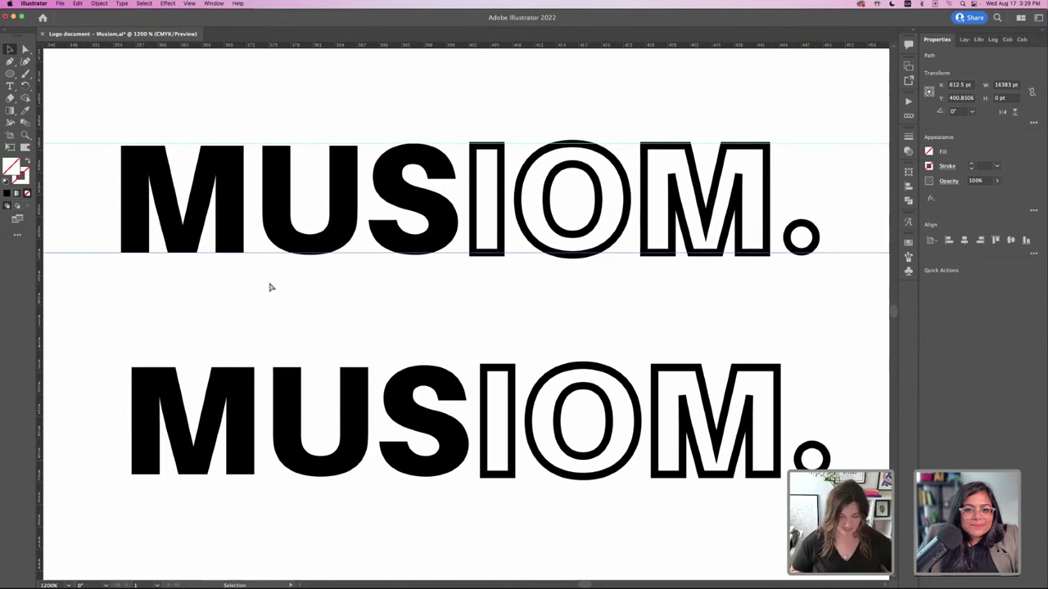
- Reduce the height of the outlined I in the upper wordmark to fit more closely between the guides
key("super+equal")
scroll(784, 323, "right", 5)
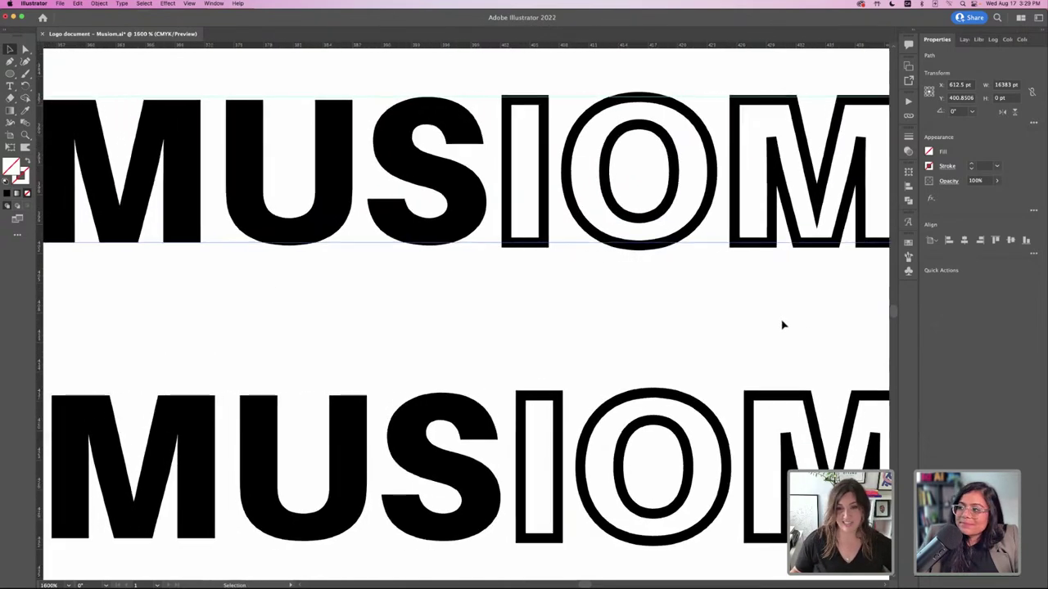
key("super+equal")
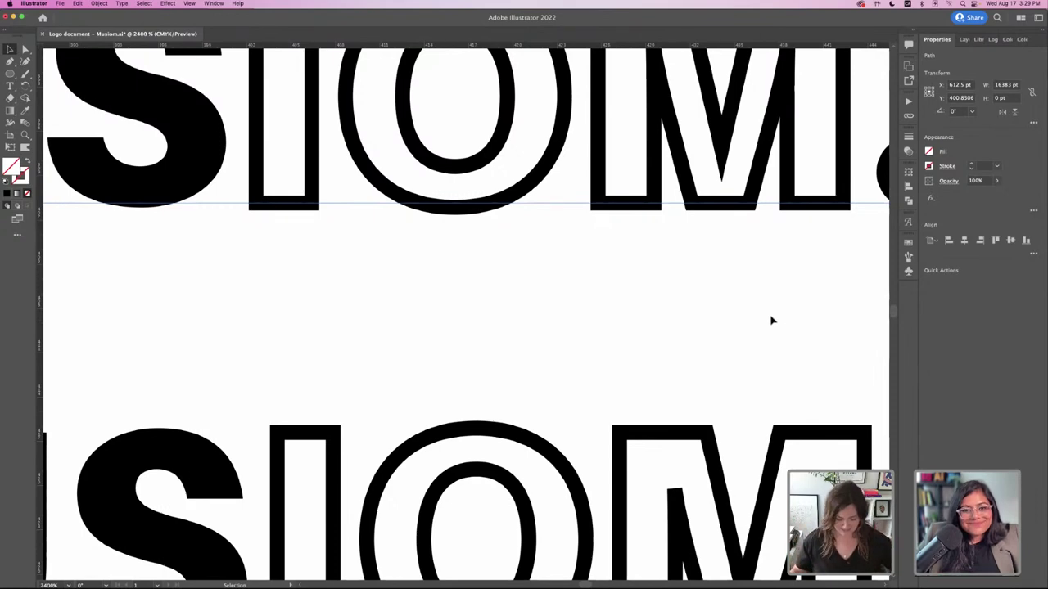
scroll(688, 285, "up", 5)
left_click_drag(271, 321, 272, 98)
left_click(353, 89)
scroll(402, 70, "left", 10)
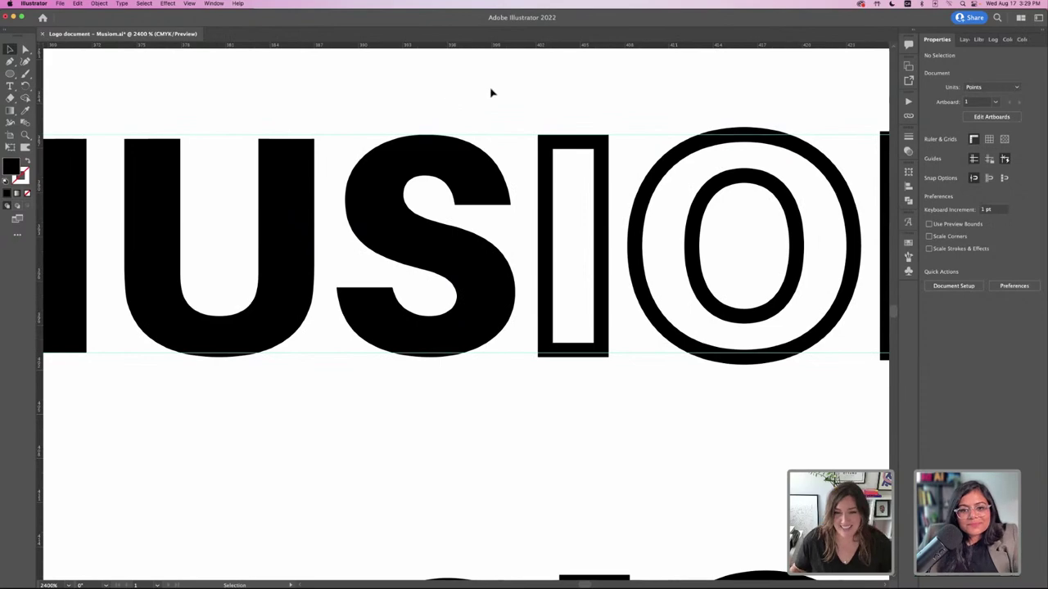
- Scale the outlined O in the upper wordmark down to about 15 by 15.2 pt to match the height of the I
left_click(806, 152)
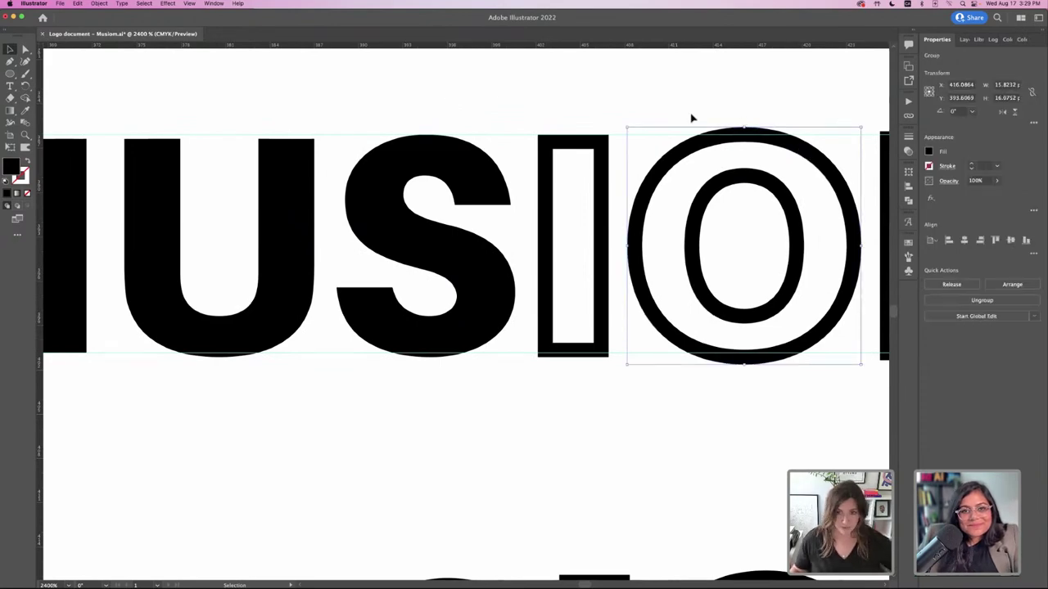
scroll(692, 119, "right", 5)
left_click_drag(694, 125, 688, 131)
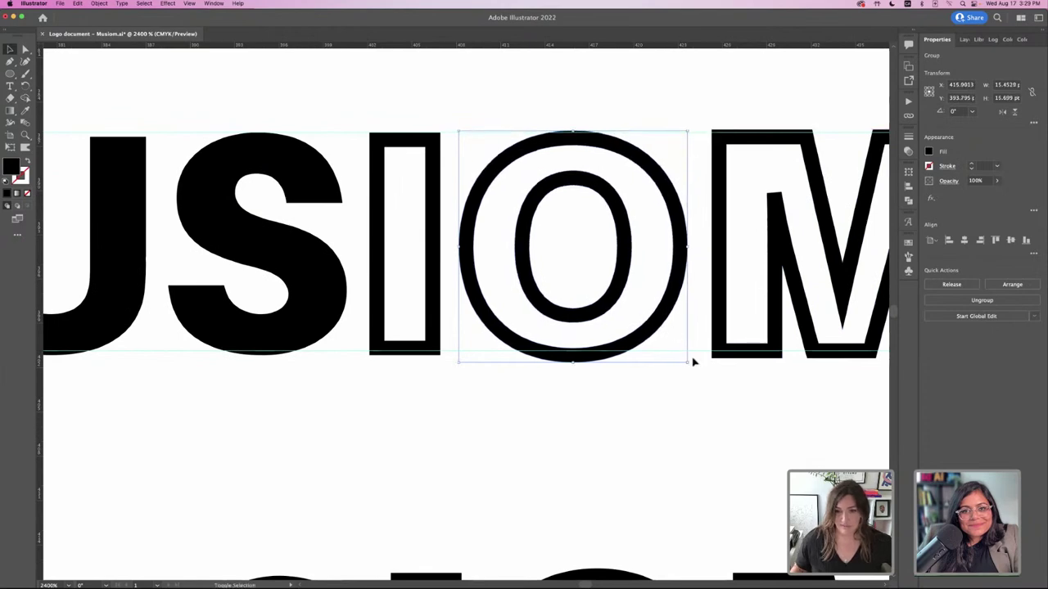
left_click_drag(687, 364, 682, 361)
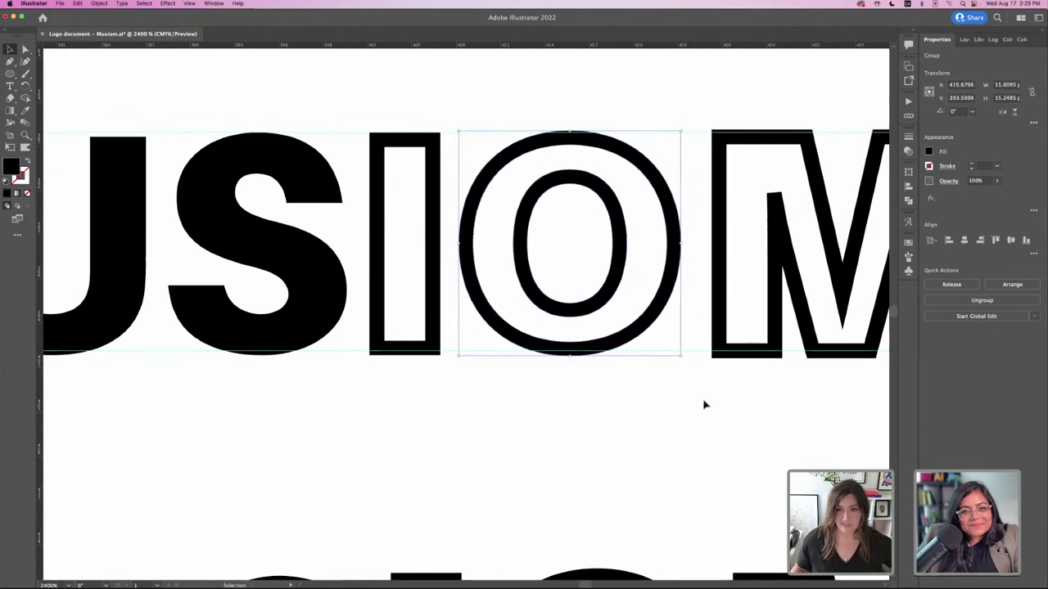
left_click(650, 419)
- Scale the outlined final M of the upper wordmark down slightly so its baseline lines up with the I and O
scroll(650, 418, "right", 6)
left_click(595, 152)
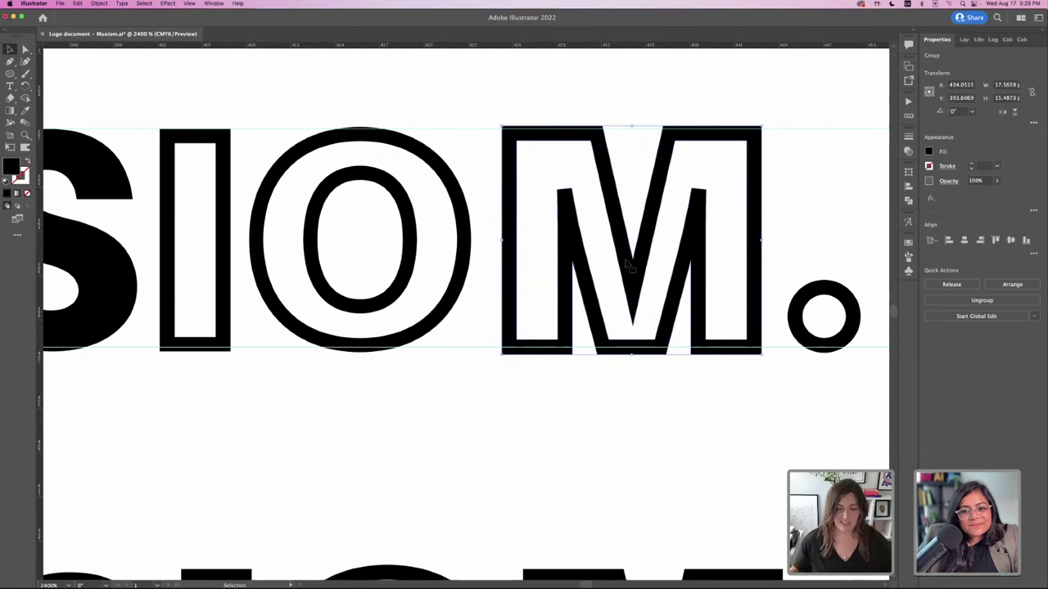
left_click_drag(821, 108, 722, 105)
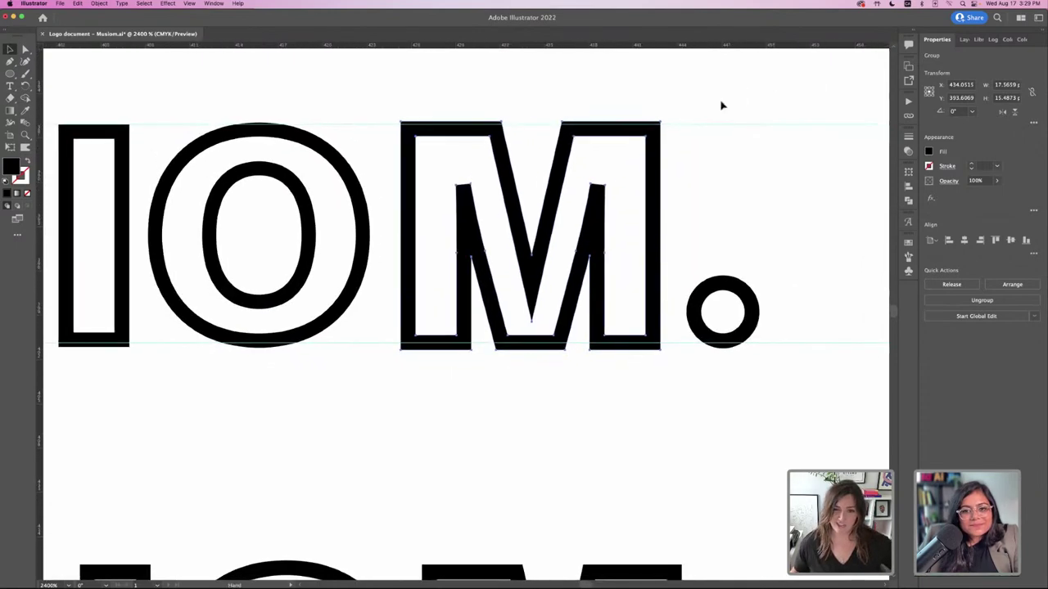
left_click_drag(660, 354, 660, 356)
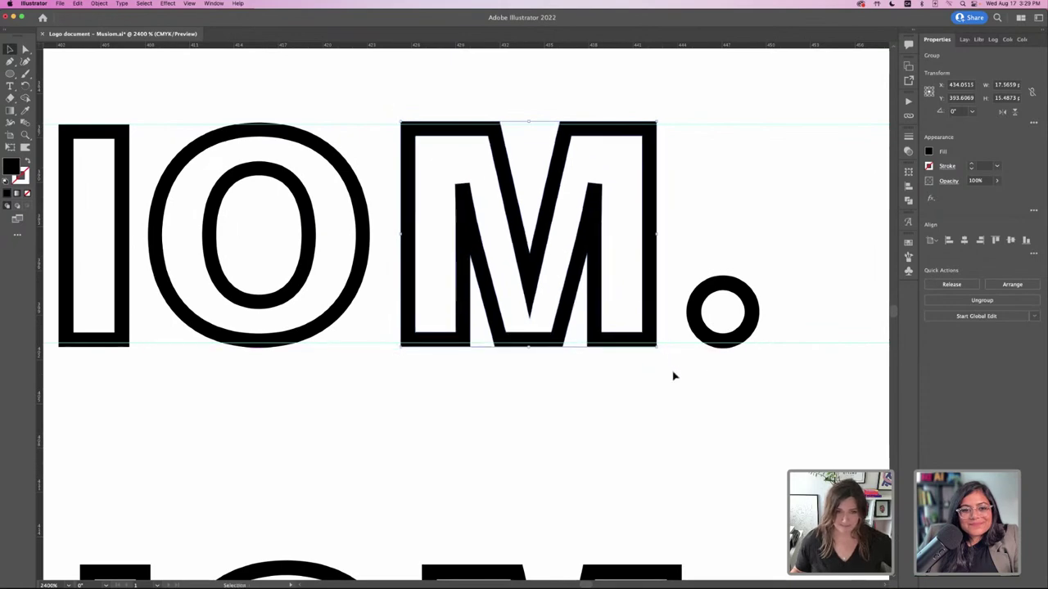
- Move the two horizontal guides outward to the top and bottom edges of the outlined final M
left_click(732, 145)
left_click_drag(716, 129, 715, 125)
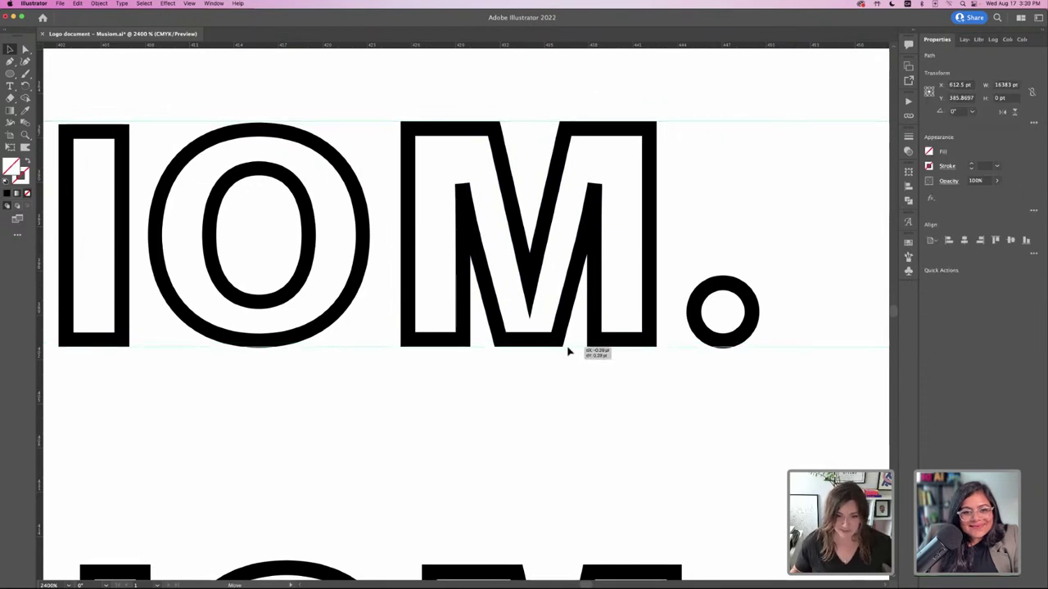
left_click(358, 418)
- Extend the right leg of the solid M in the upper wordmark down to the lower guide
scroll(472, 403, "left", 10)
scroll(472, 404, "left", 10)
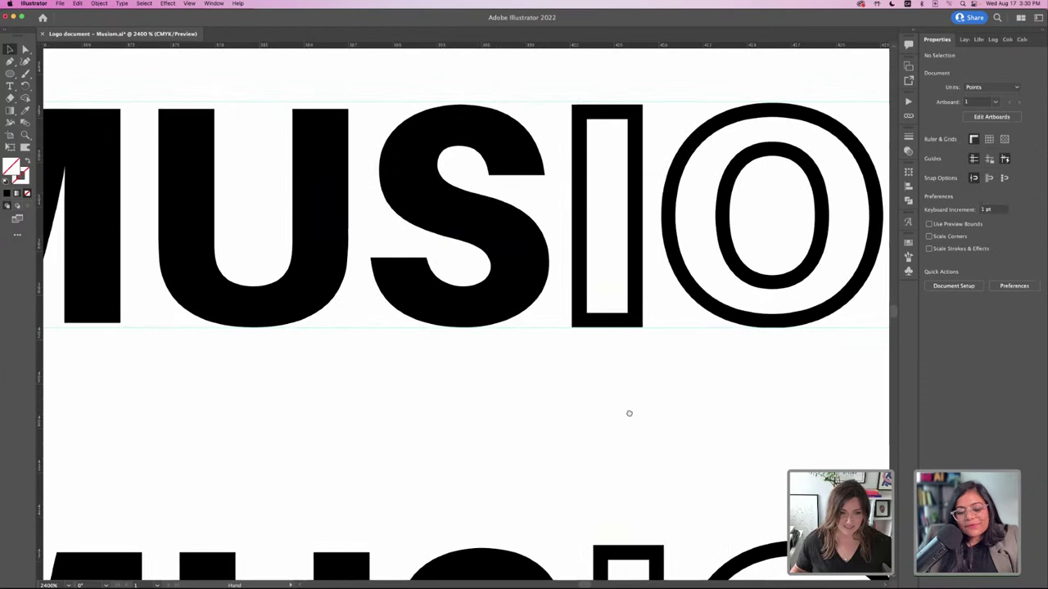
left_click(407, 314)
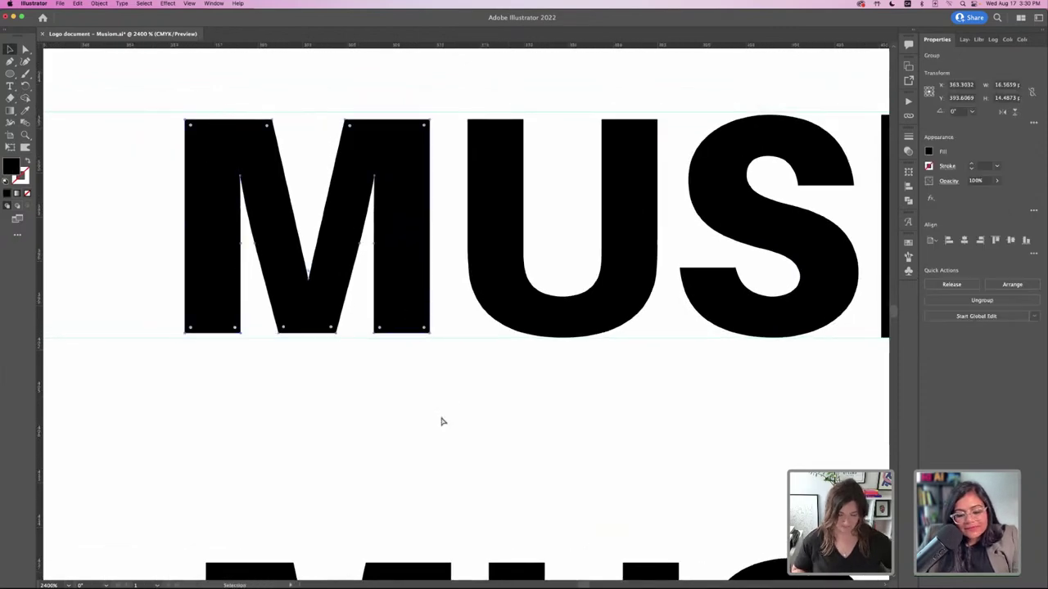
key("super+equal")
scroll(486, 508, "down", 2)
key("a")
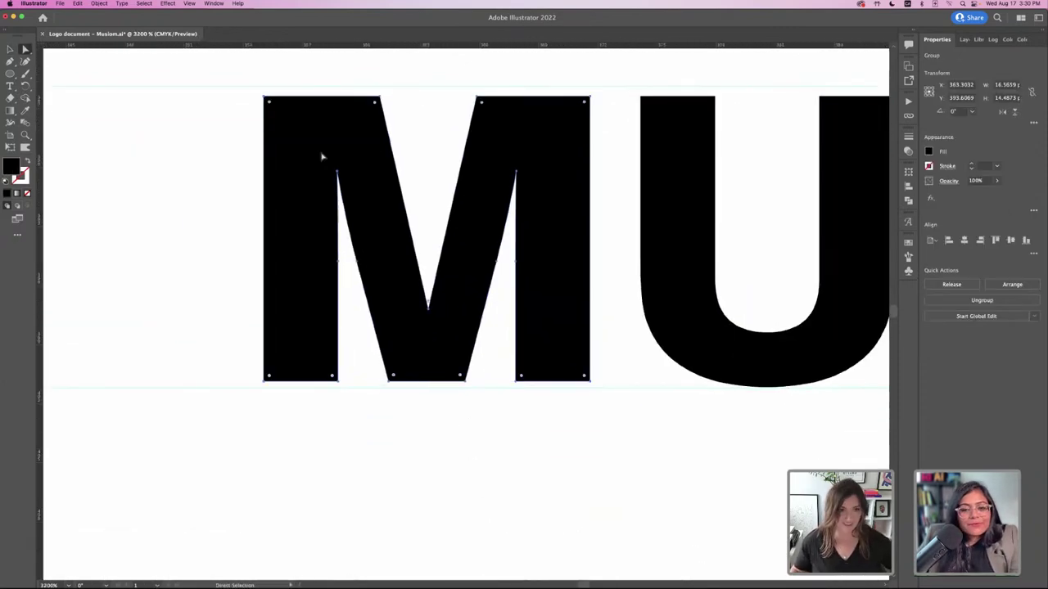
left_click(264, 97)
key("super+minus")
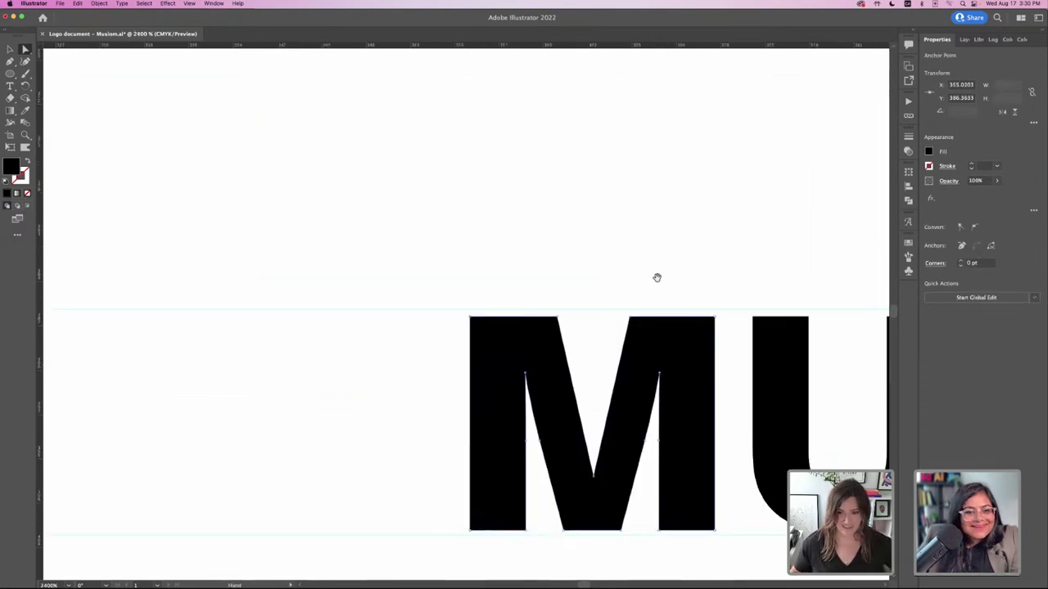
left_click_drag(657, 277, 330, 177)
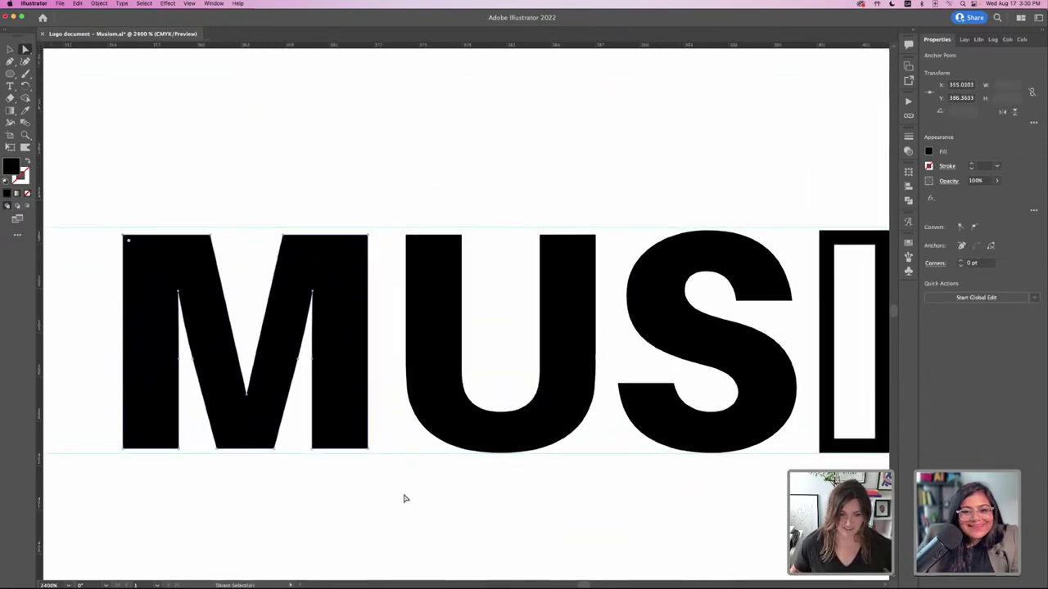
left_click(367, 448)
left_click(313, 448, "shift")
key("Down")
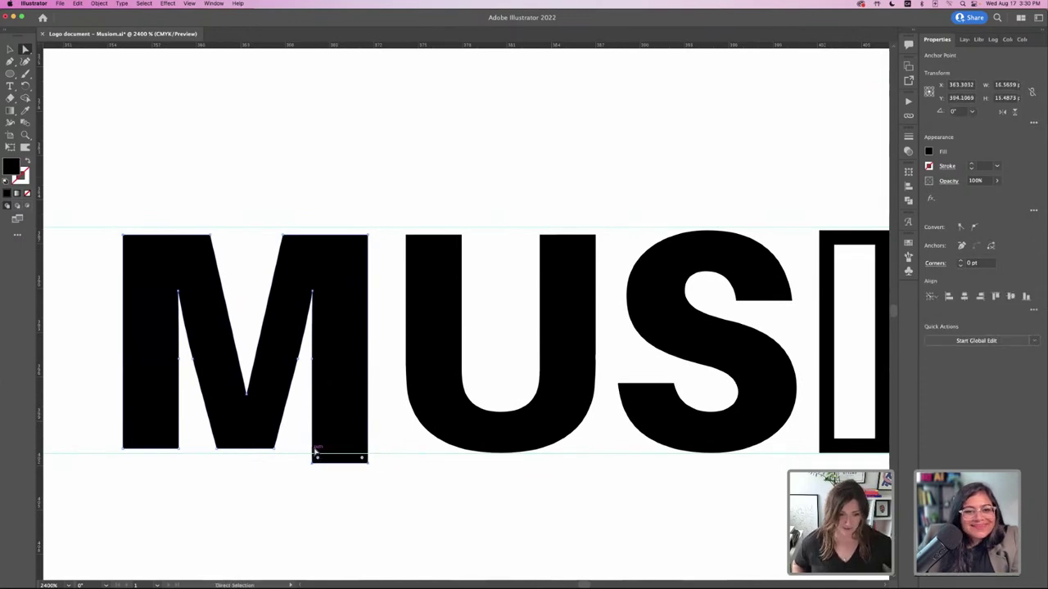
key("super+z")
key("super+equal")
left_click_drag(501, 328, 500, 331)
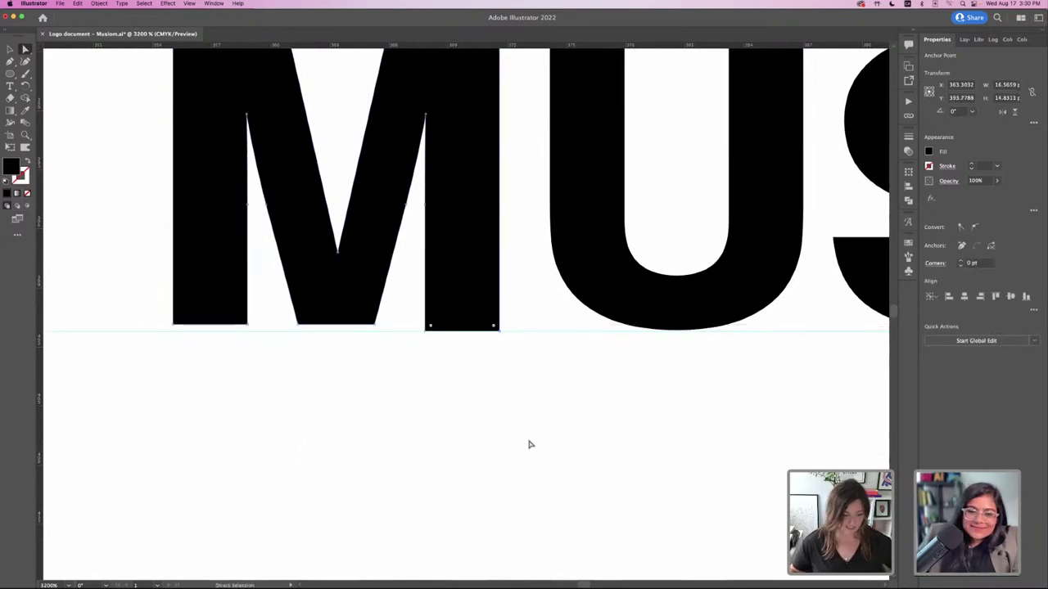
left_click(529, 444)
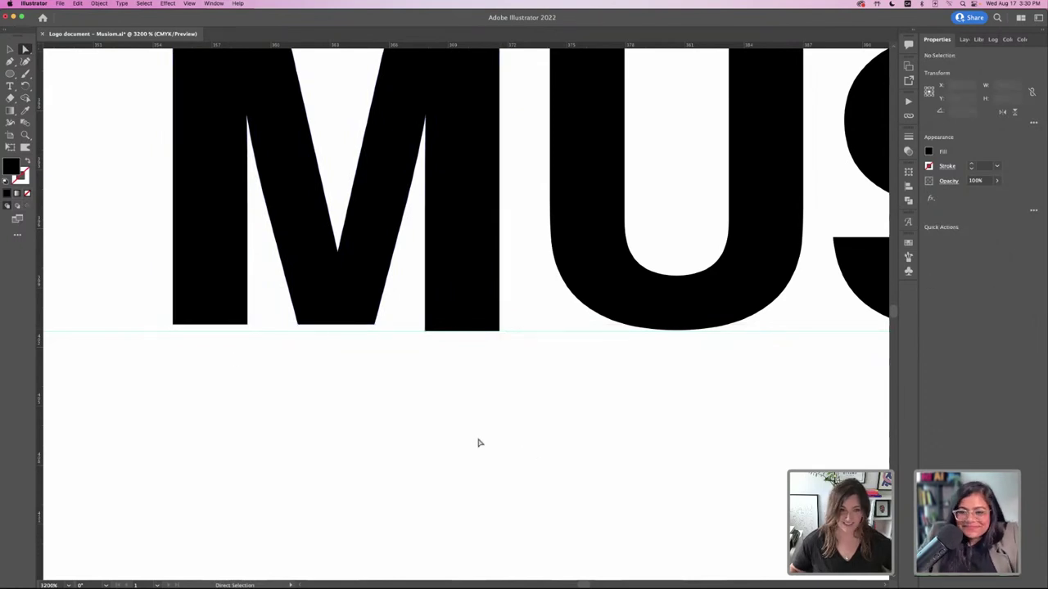
- Extend the bottom of the left leg of the upper wordmark's solid M down to the lower guide
left_click_drag(159, 328, 248, 332)
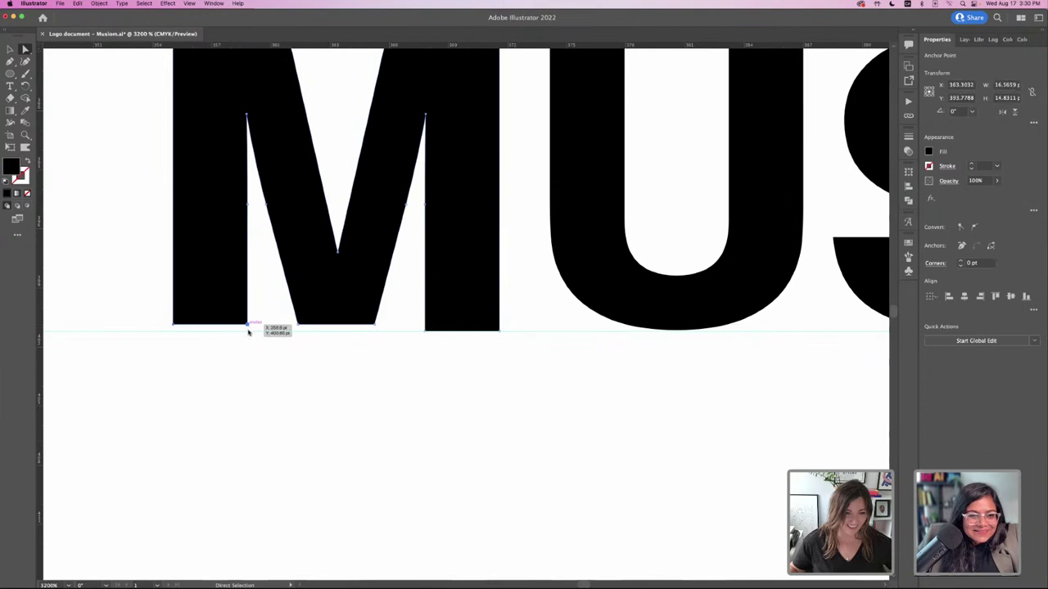
left_click(273, 368)
key("super+equal")
left_click_drag(229, 409, 416, 410)
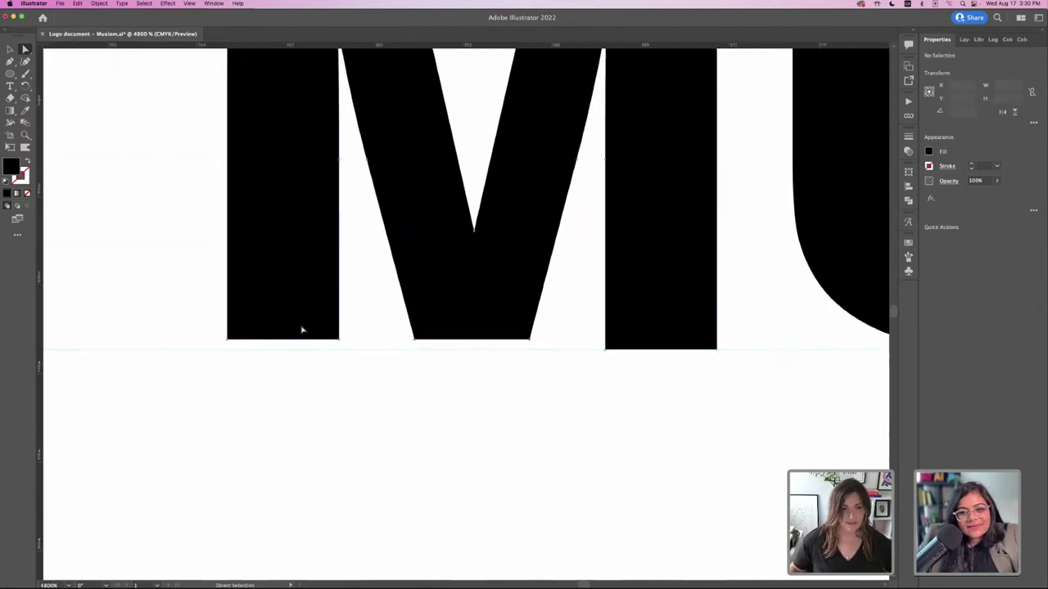
left_click(302, 329)
left_click_drag(338, 337, 341, 352)
left_click(360, 371)
key("super+minus")
key("super+minus")
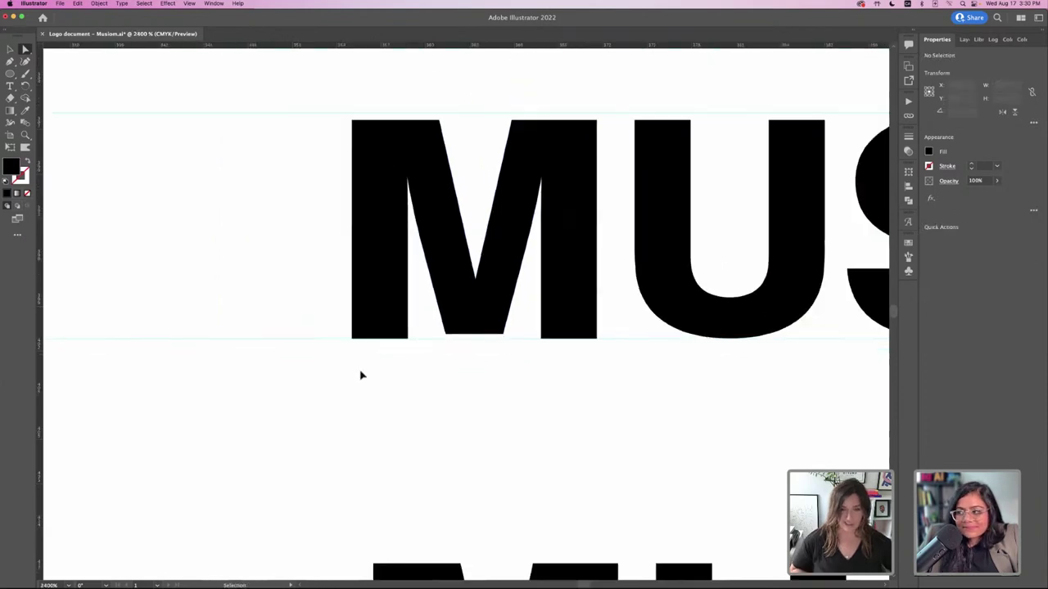
- Examine the upper MUSIOM. wordmark's letter heights against the guides and compare it with the lower version
scroll(344, 410, "right", 5)
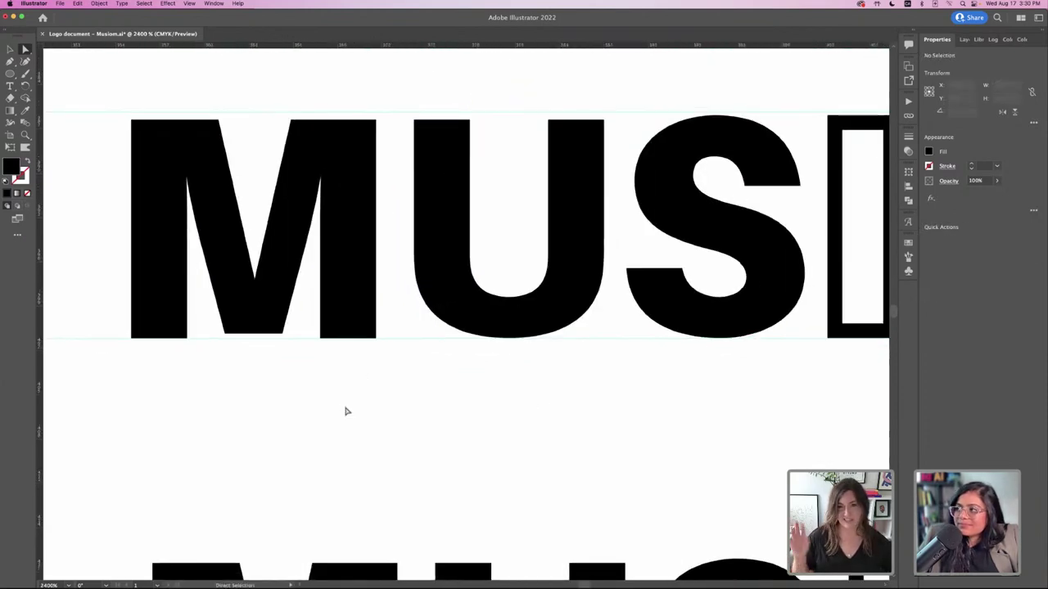
scroll(369, 403, "right", 4)
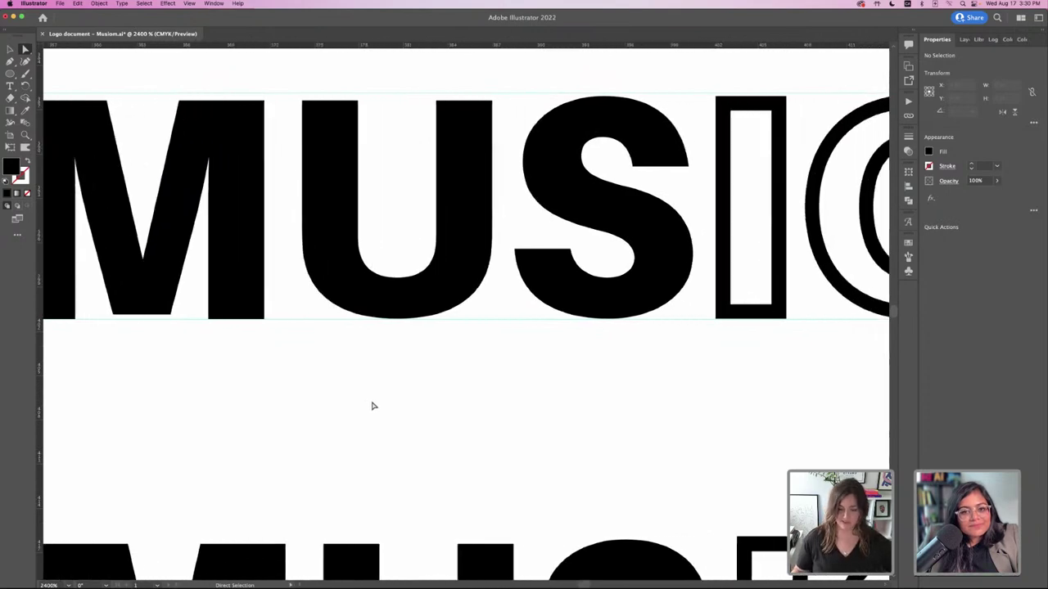
key("super+minus")
key("super+minus")
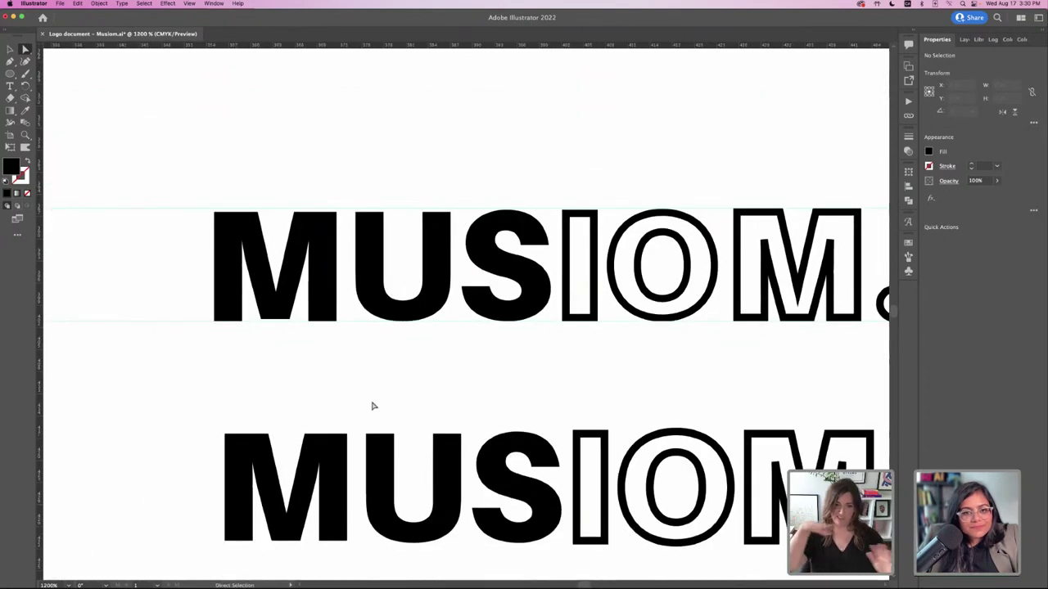
scroll(646, 393, "right", 2)
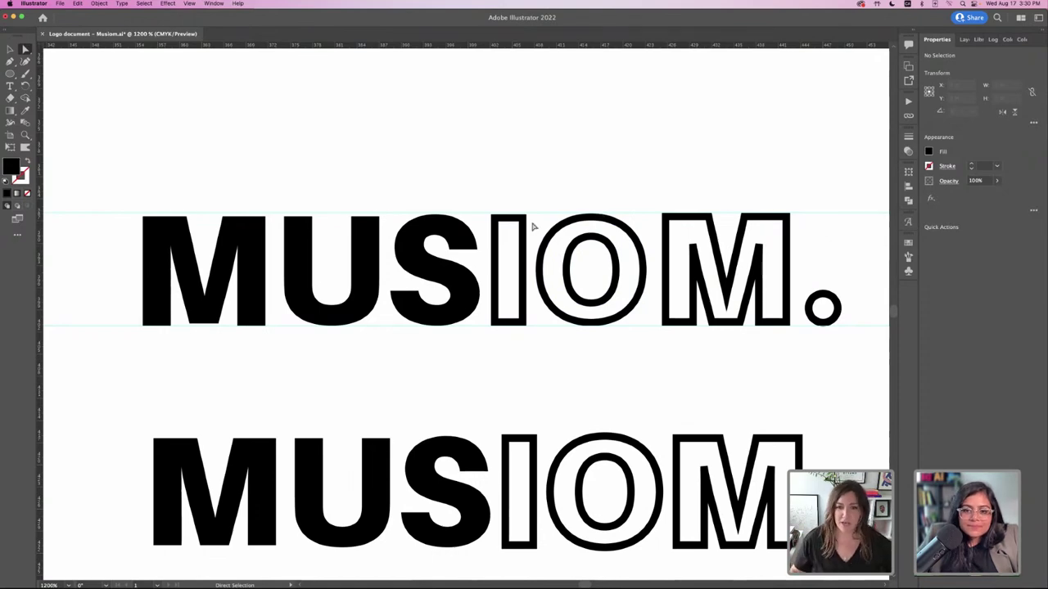
key("super+minus")
key("super+minus")
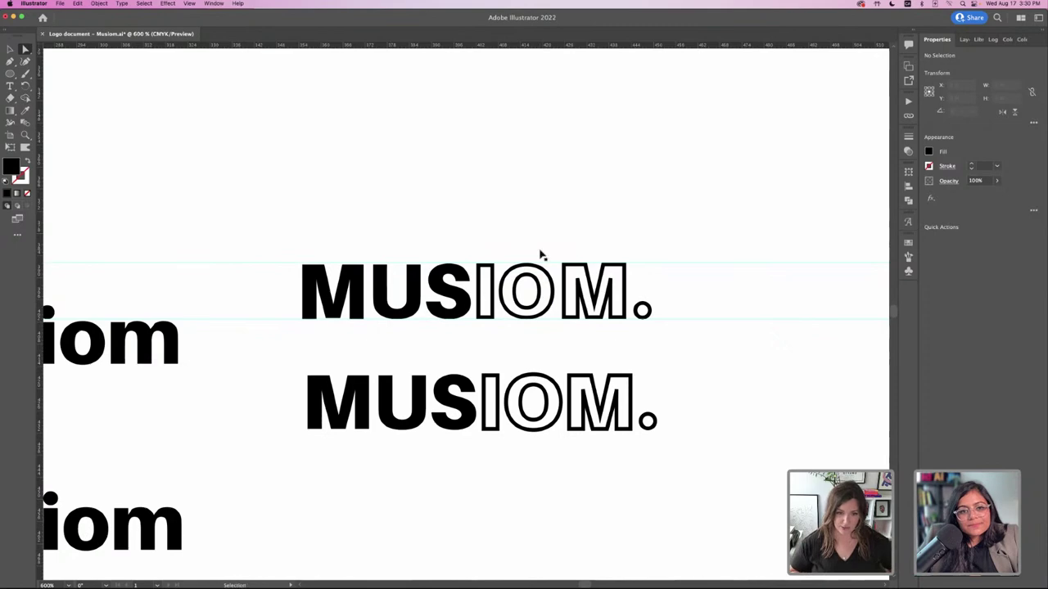
key("super+plus")
key("super+plus")
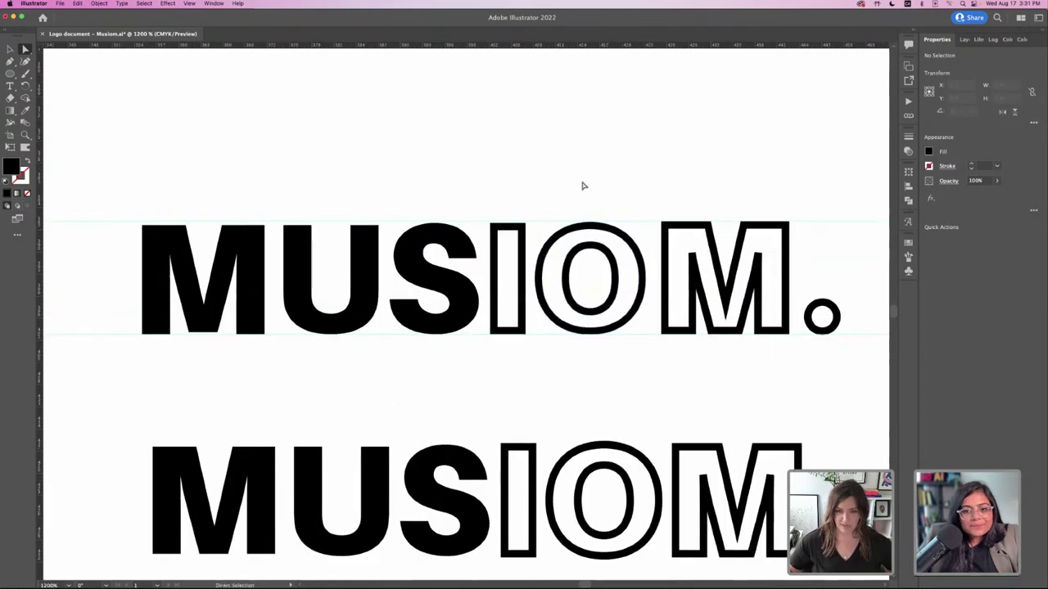
scroll(575, 186, "down", 1)
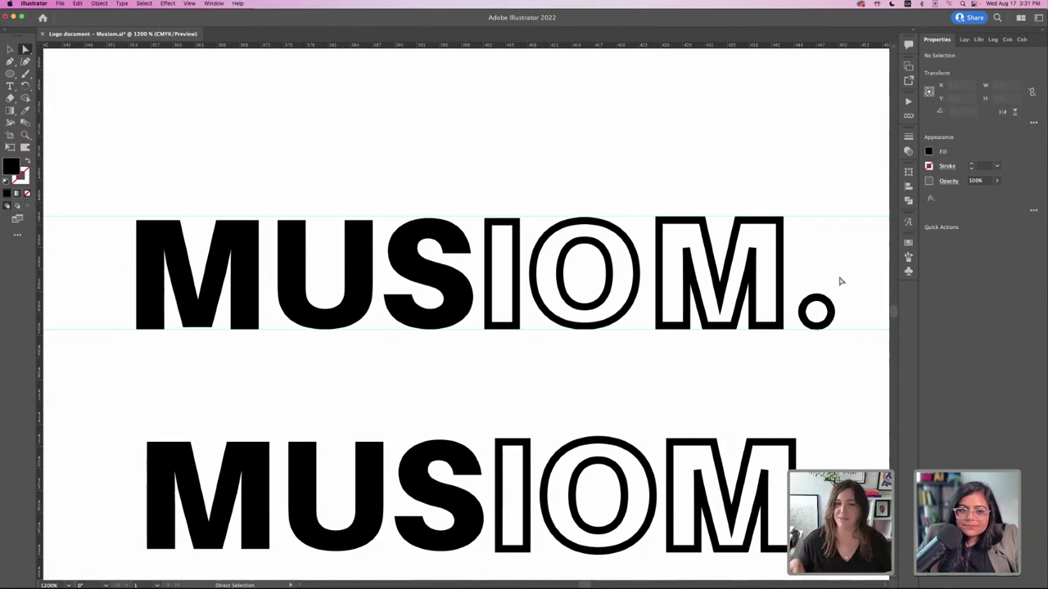
- Try to raise the top corners of the left stem of the upper wordmark's solid M to the upper guide
scroll(840, 282, "up", 2)
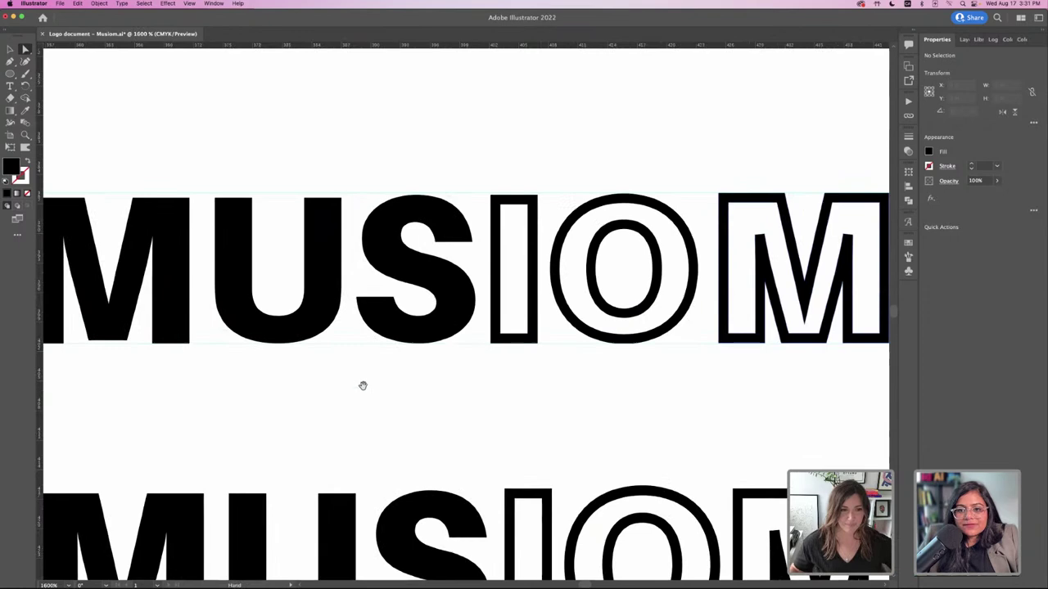
scroll(374, 341, "up", 2)
scroll(496, 395, "up", 1)
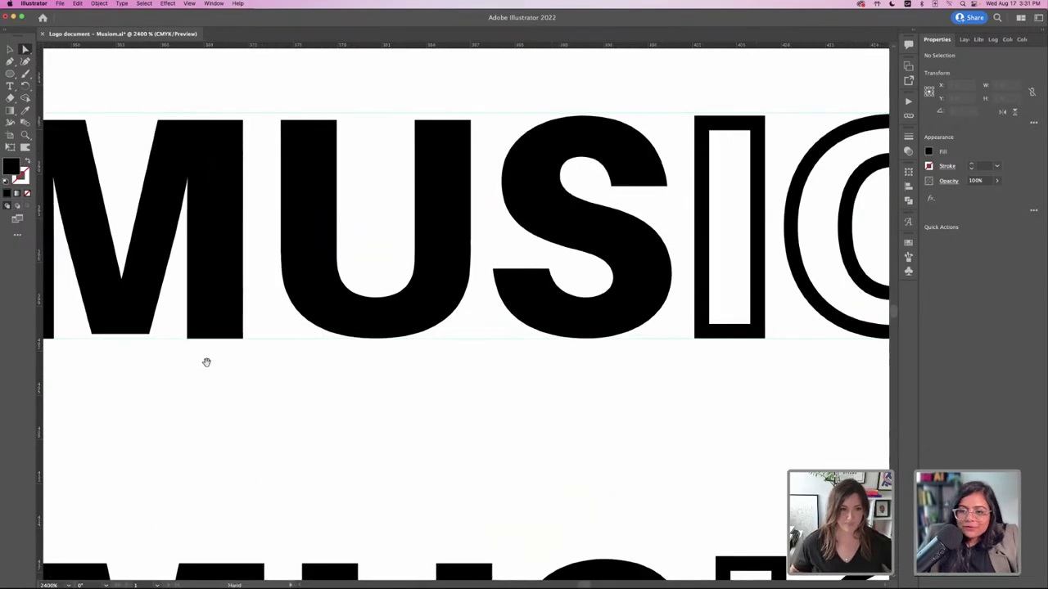
scroll(206, 362, "up", 2)
left_click(295, 205)
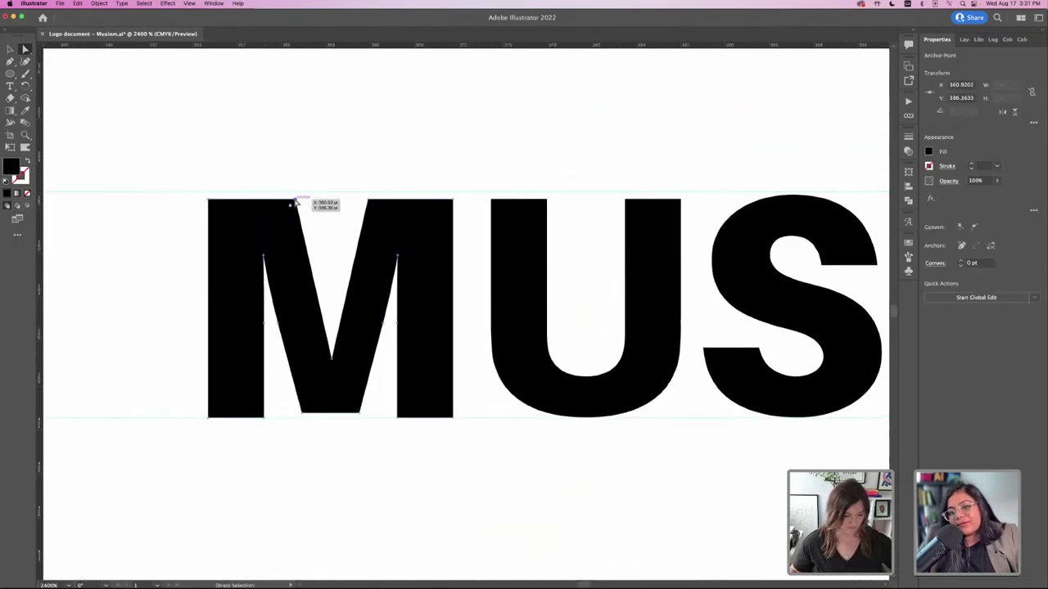
left_click(205, 204, "shift")
left_click_drag(297, 204, 297, 196)
- Review both solid-and-outlined wordmarks at small size beside the Musiom font samples
key("super+minus")
key("super+minus")
key("super+minus")
key("super+minus")
key("super+minus")
key("super+minus")
key("super+minus")
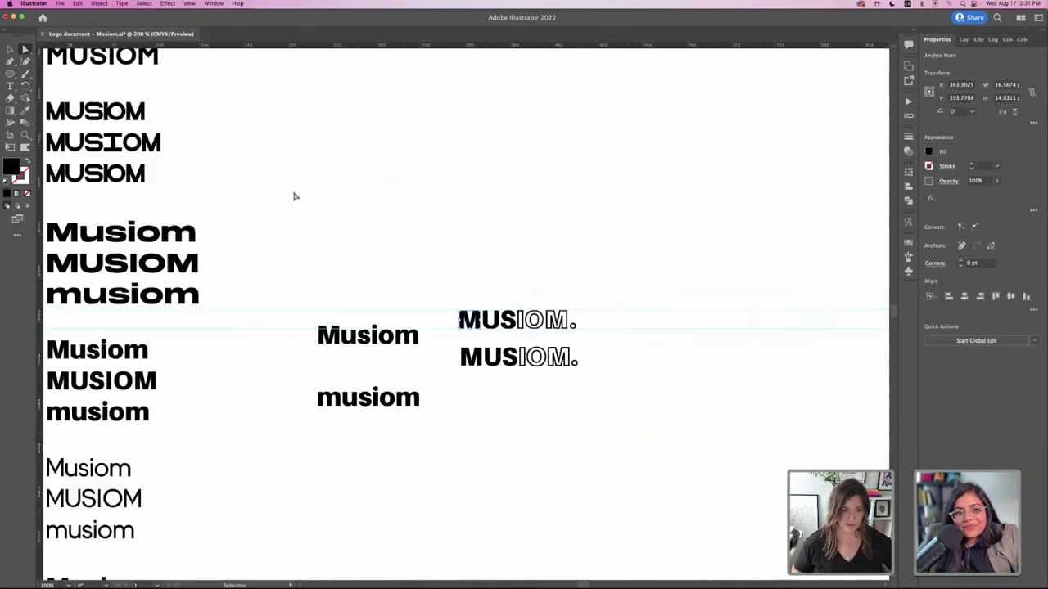
key("super+minus")
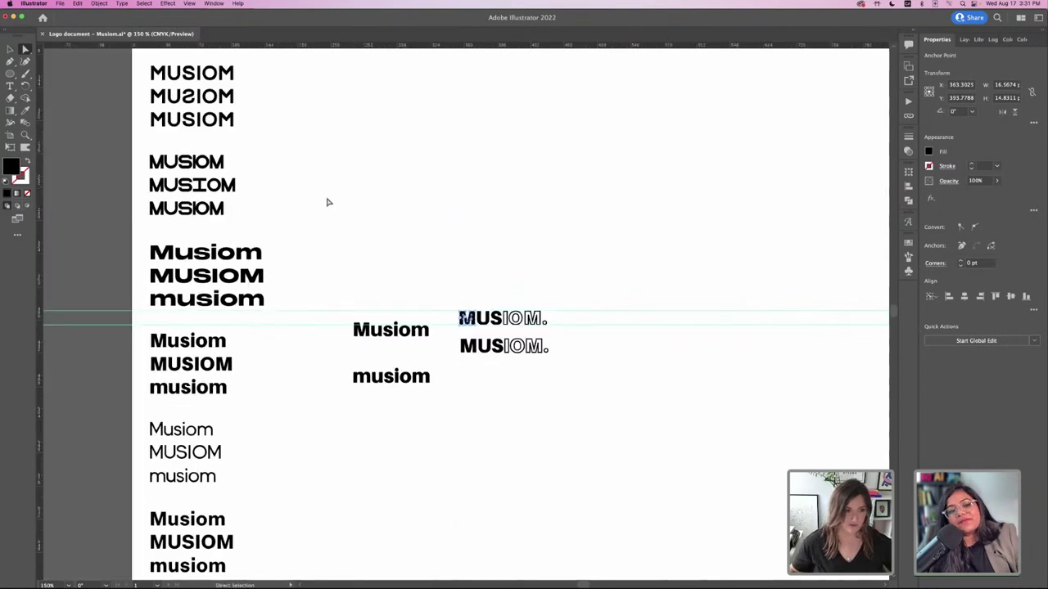
- Compare the Musiom font samples in the column, inspecting the bold, light and extended black text blocks for another logo direction
scroll(325, 201, "down", 2)
key("v")
left_click(214, 361)
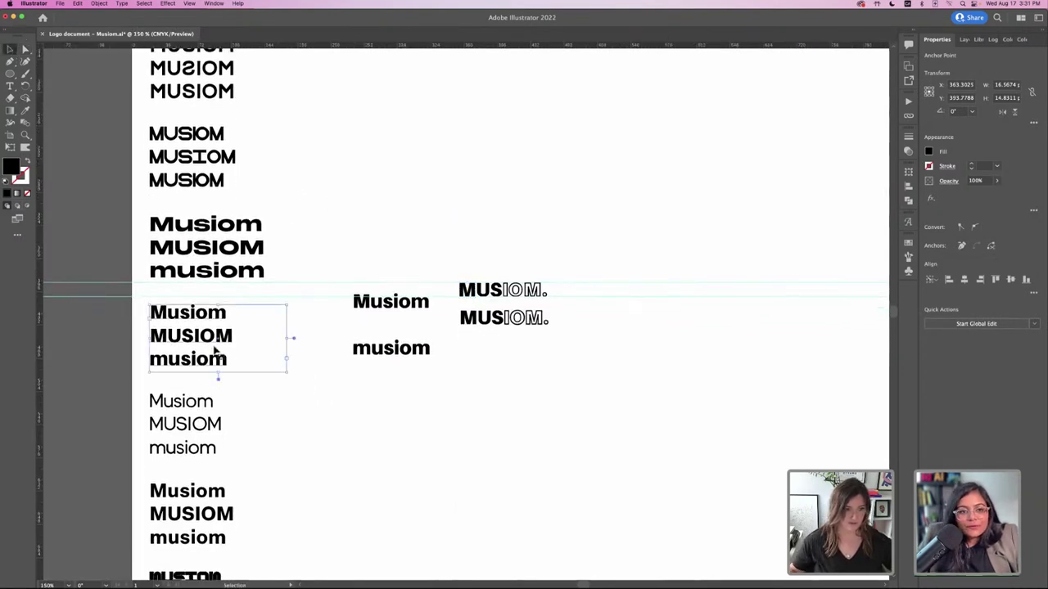
left_click(197, 432)
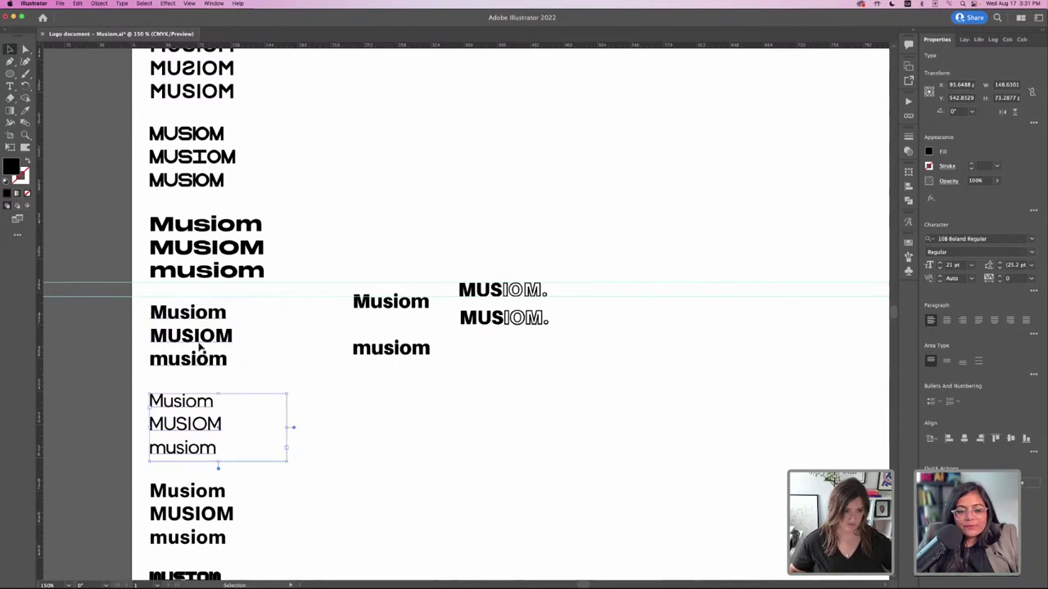
left_click(316, 411)
left_click(205, 337)
scroll(209, 340, "down", 1)
left_click(207, 406)
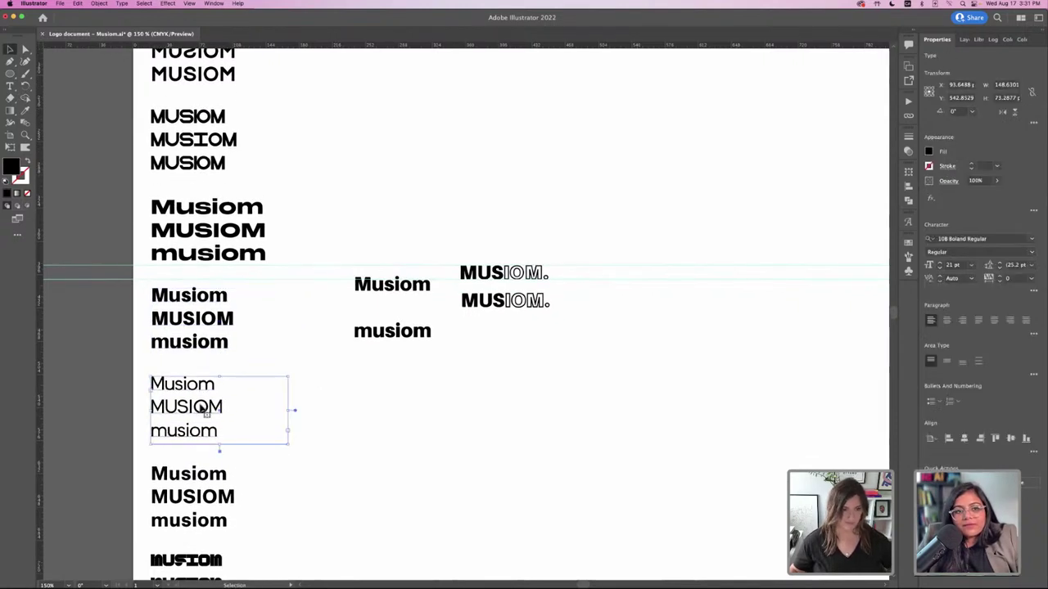
key("super+minus")
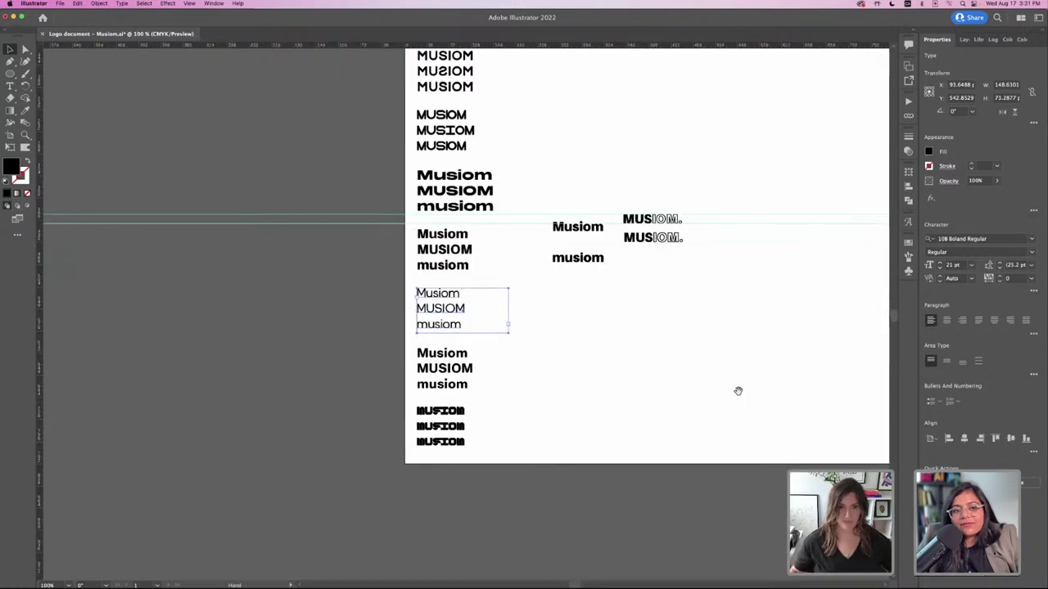
scroll(738, 391, "up", 4)
scroll(737, 391, "right", 3)
left_click(437, 272)
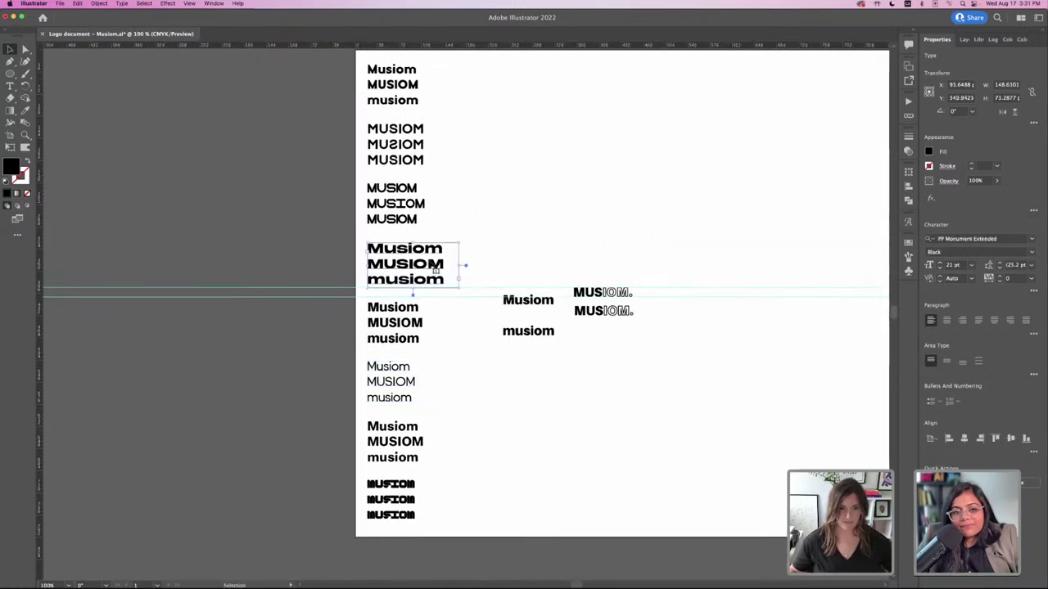